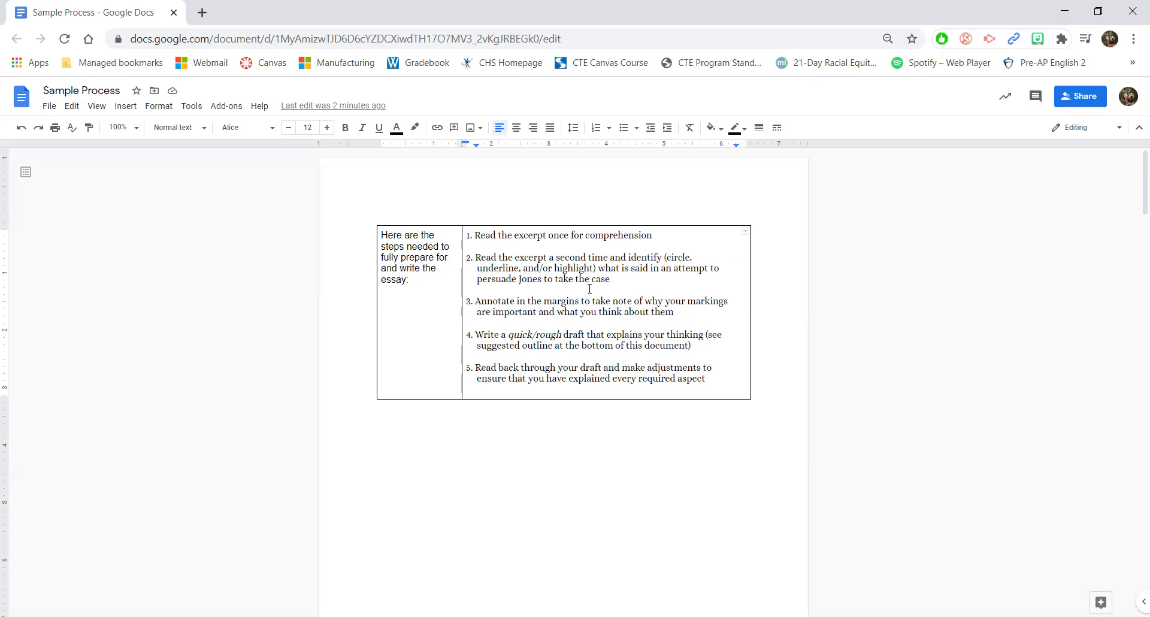
Step: Move the caret through instruction steps 3–5, briefly selecting 'quick/' in step 4
{"action": "left_click", "coordinate": [475, 301]}
{"action": "left_click", "coordinate": [537, 332]}
{"action": "left_click_drag", "start_coordinate": [511, 334], "coordinate": [539, 334]}
{"action": "left_click", "coordinate": [542, 334]}
{"action": "left_click", "coordinate": [564, 334]}
{"action": "left_click", "coordinate": [482, 368]}
Step: Scroll down to the Pre-Write organizer table and click into the thesis answer cell
{"action": "scroll", "coordinate": [477, 366], "scroll_direction": "down", "scroll_amount": 20}
{"action": "scroll", "coordinate": [477, 367], "scroll_direction": "down", "scroll_amount": 6}
{"action": "scroll", "coordinate": [477, 367], "scroll_direction": "up", "scroll_amount": 4}
{"action": "scroll", "coordinate": [477, 367], "scroll_direction": "up", "scroll_amount": 7}
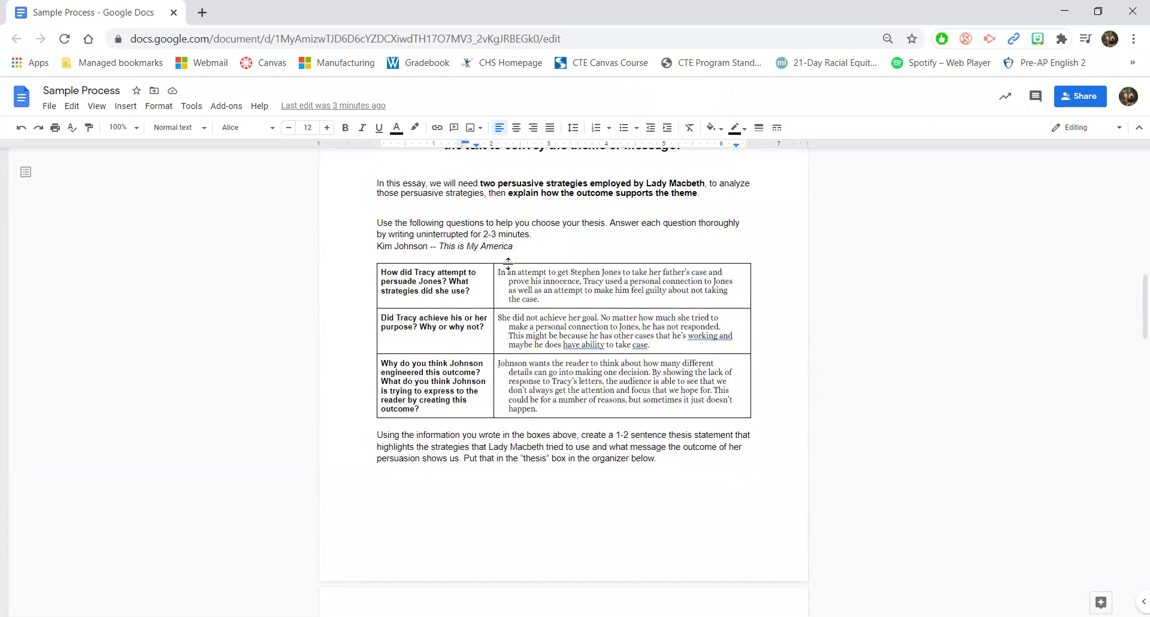
{"action": "scroll", "coordinate": [509, 264], "scroll_direction": "down", "scroll_amount": 5}
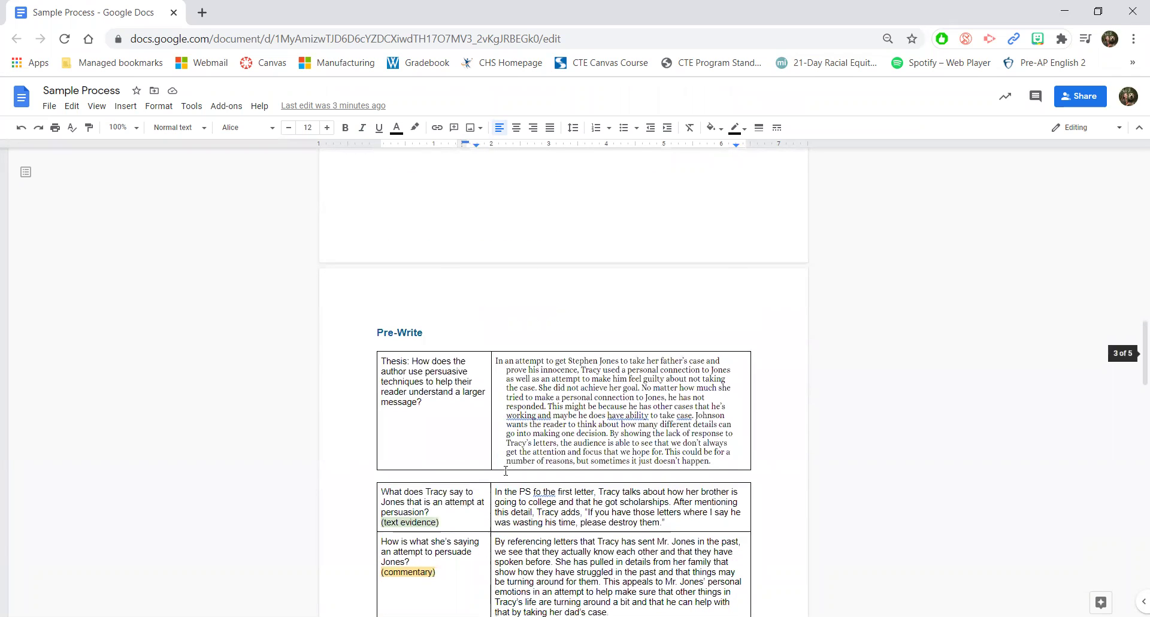
{"action": "left_click", "coordinate": [644, 420]}
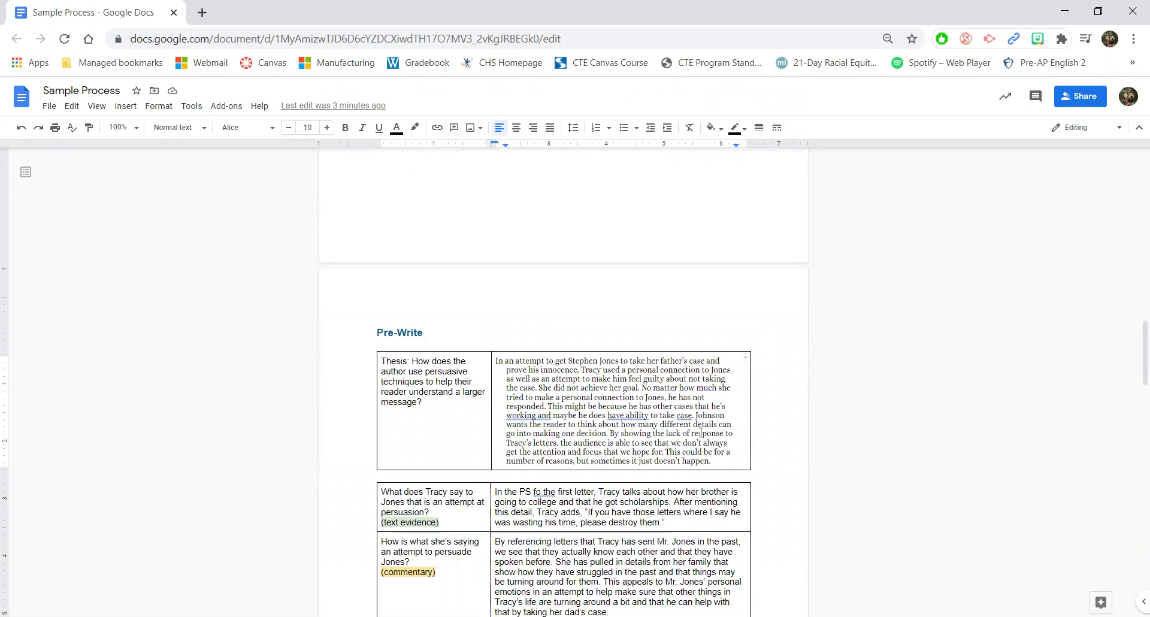
{"action": "scroll", "coordinate": [707, 431], "scroll_direction": "down", "scroll_amount": 1}
{"action": "scroll", "coordinate": [709, 381], "scroll_direction": "up", "scroll_amount": 6}
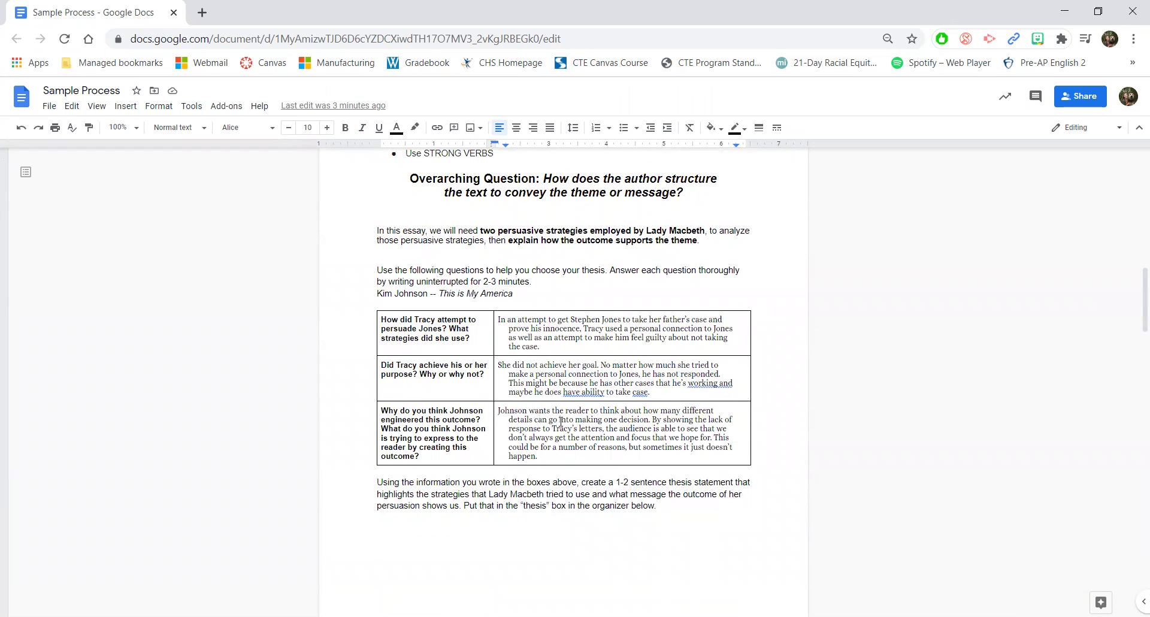
{"action": "scroll", "coordinate": [560, 422], "scroll_direction": "down", "scroll_amount": 1}
{"action": "scroll", "coordinate": [561, 422], "scroll_direction": "down", "scroll_amount": 7}
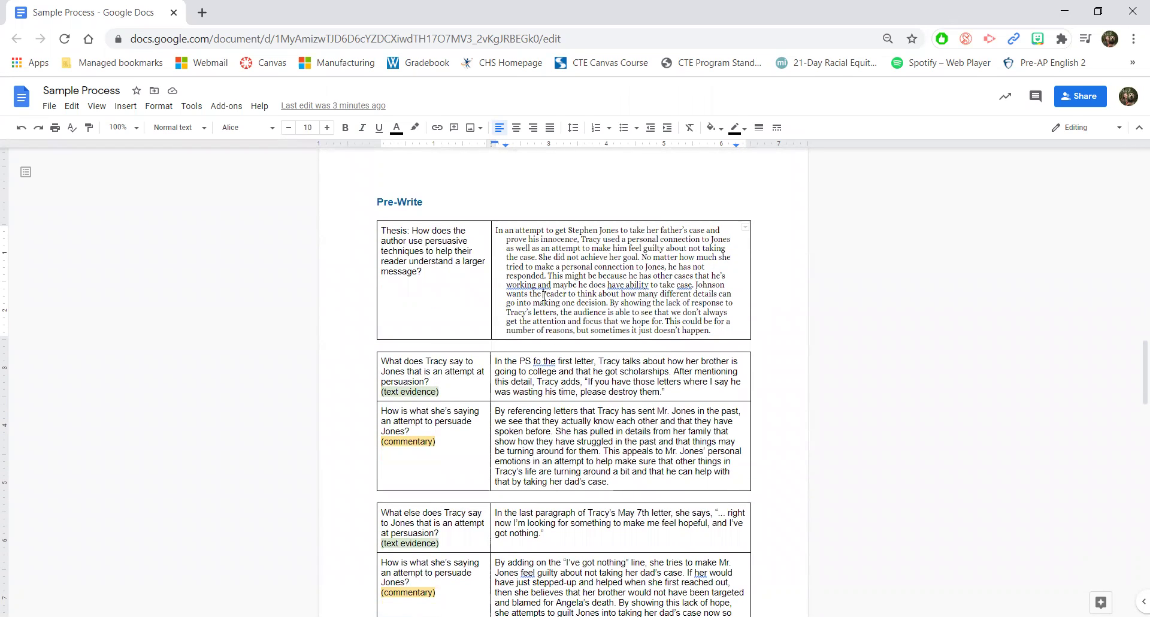
{"action": "scroll", "coordinate": [543, 294], "scroll_direction": "down", "scroll_amount": 1}
Step: Select the whole thesis answer paragraph in the table and copy it
{"action": "left_click", "coordinate": [726, 317]}
{"action": "triple_click", "coordinate": [726, 318]}
{"action": "key", "text": "ctrl+c"}
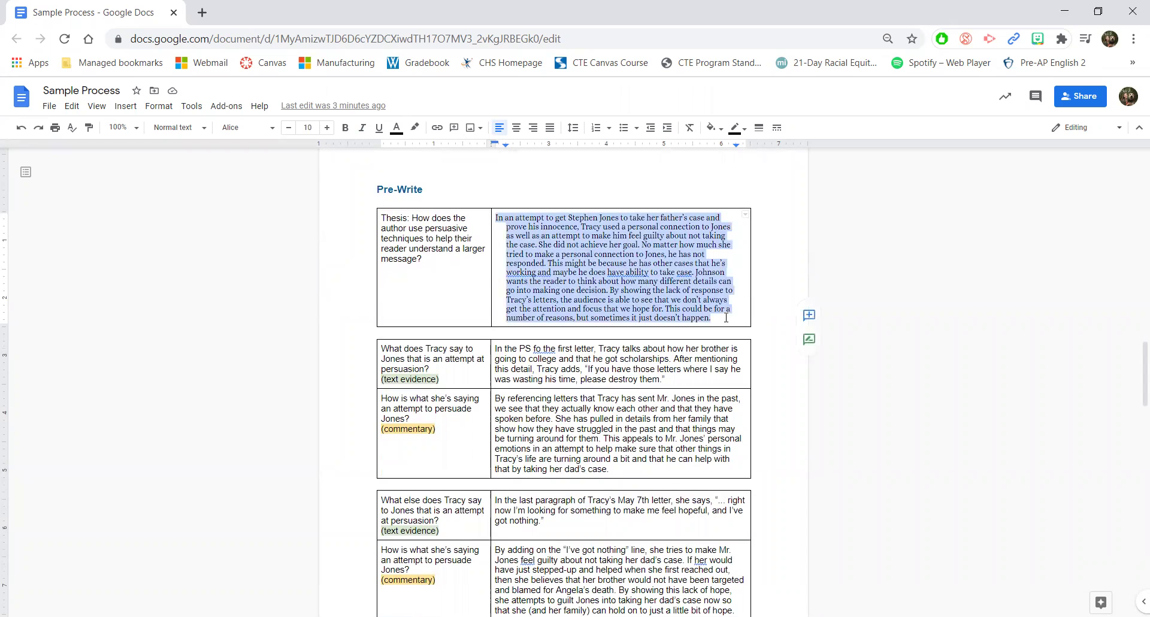
{"action": "right_click", "coordinate": [701, 311]}
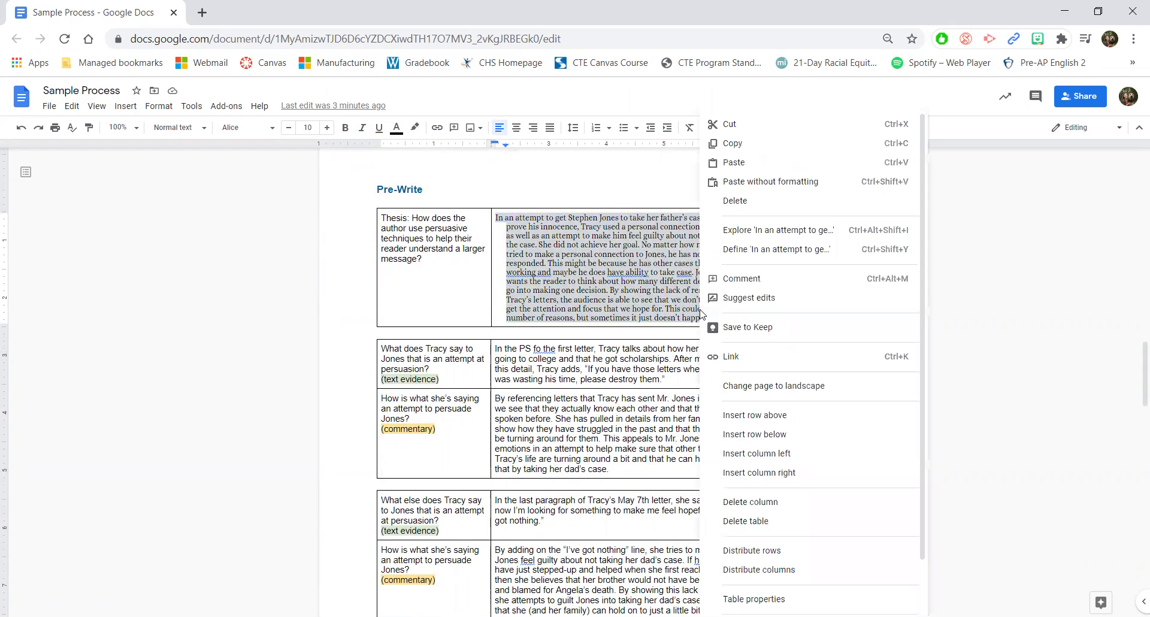
{"action": "left_click", "coordinate": [740, 147]}
Step: Insert a page break below the instructions to start a new blank page
{"action": "scroll", "coordinate": [705, 267], "scroll_direction": "down", "scroll_amount": 15}
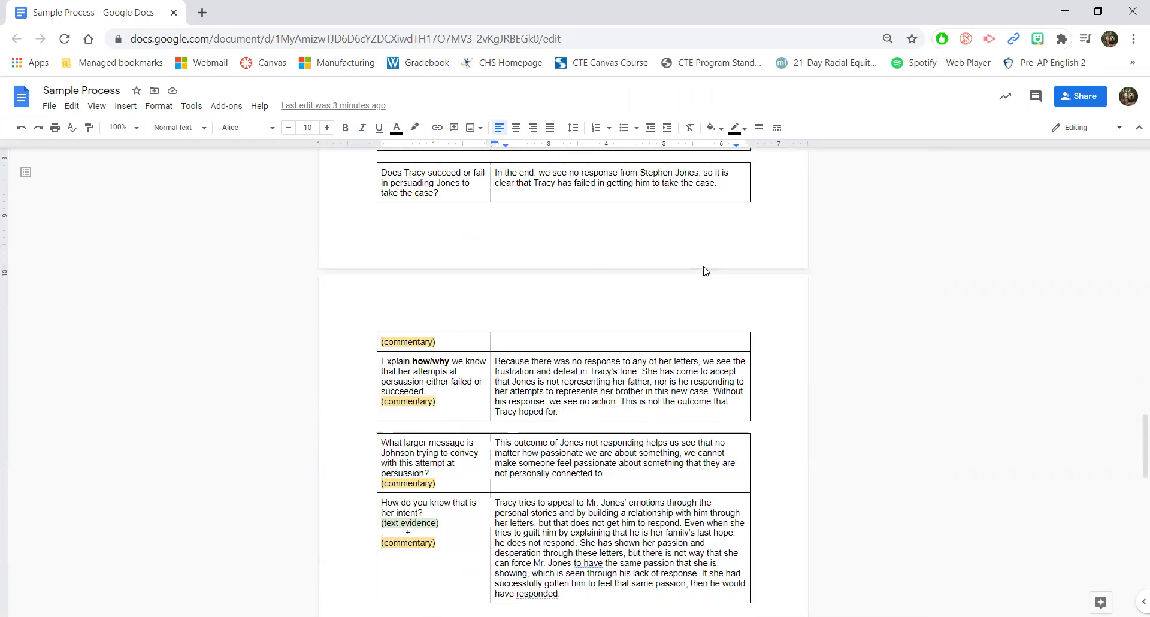
{"action": "scroll", "coordinate": [704, 266], "scroll_direction": "up", "scroll_amount": 1}
{"action": "left_click", "coordinate": [572, 300]}
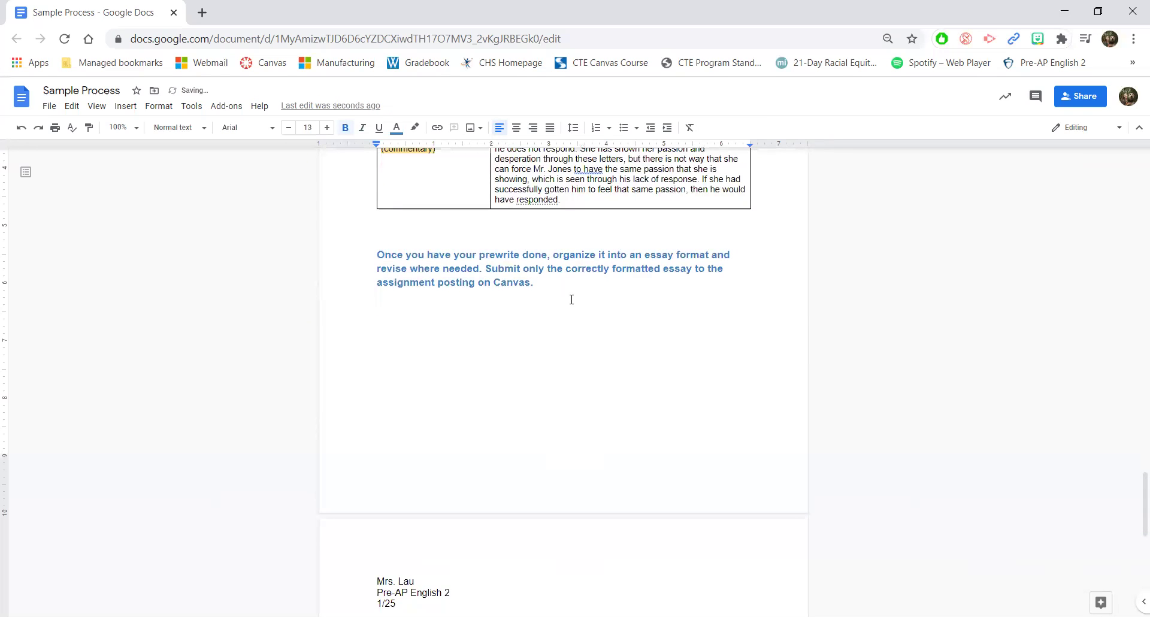
{"action": "key", "text": "ctrl+Return"}
{"action": "scroll", "coordinate": [572, 300], "scroll_direction": "down", "scroll_amount": 3}
{"action": "left_click", "coordinate": [412, 430]}
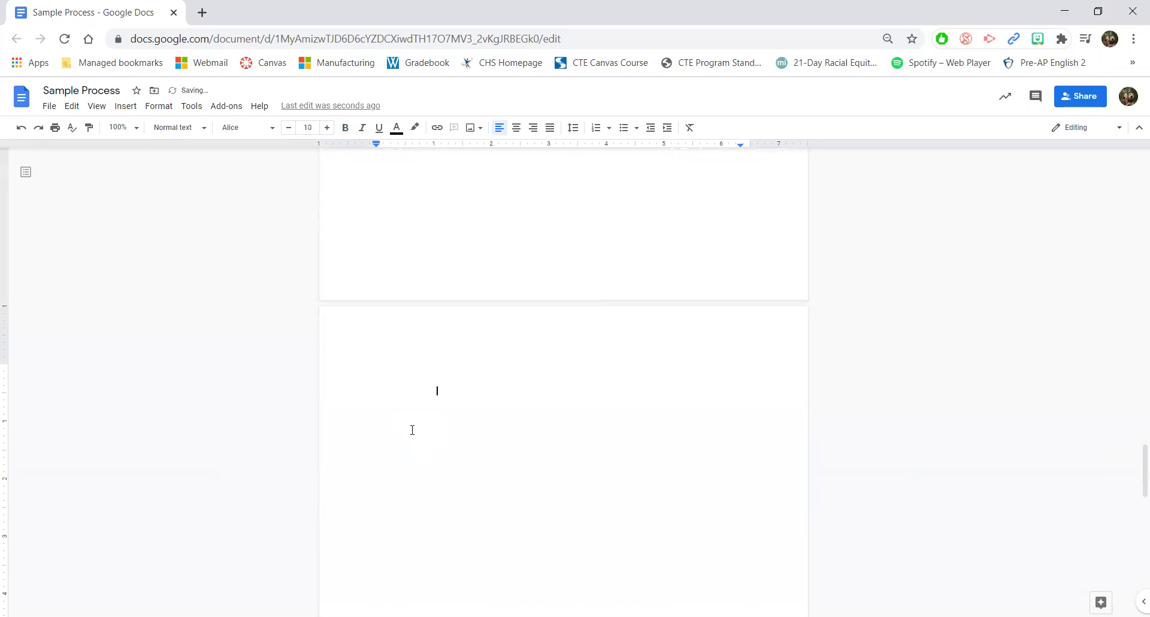
Step: Paste the thesis answer onto the new page as the essay's first paragraph
{"action": "right_click", "coordinate": [380, 394]}
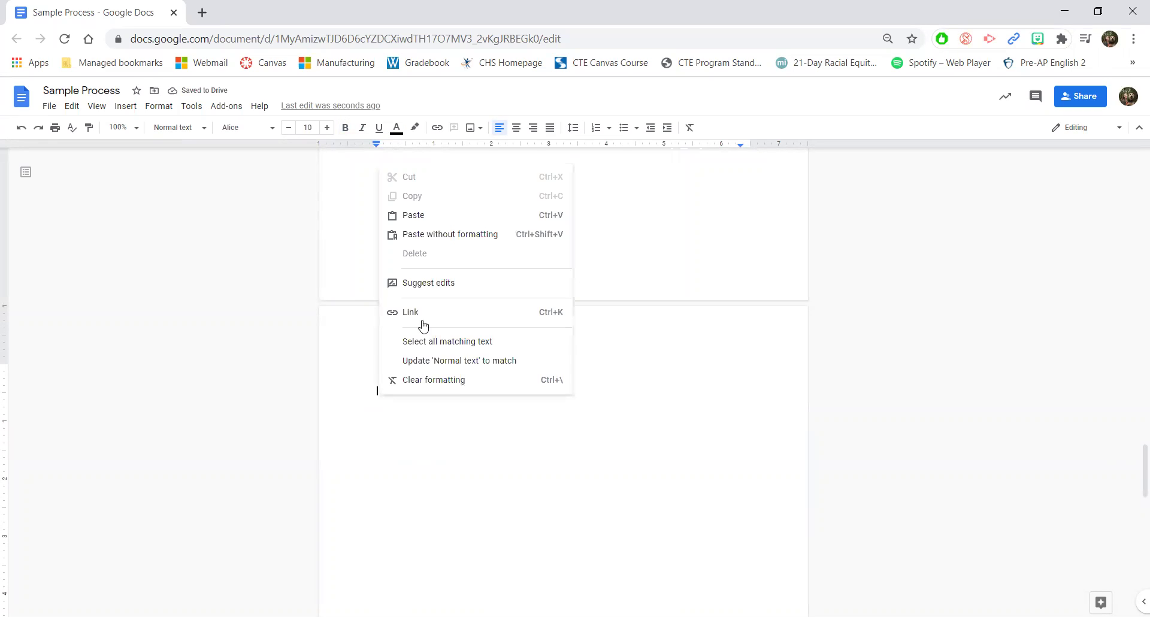
{"action": "left_click", "coordinate": [441, 218]}
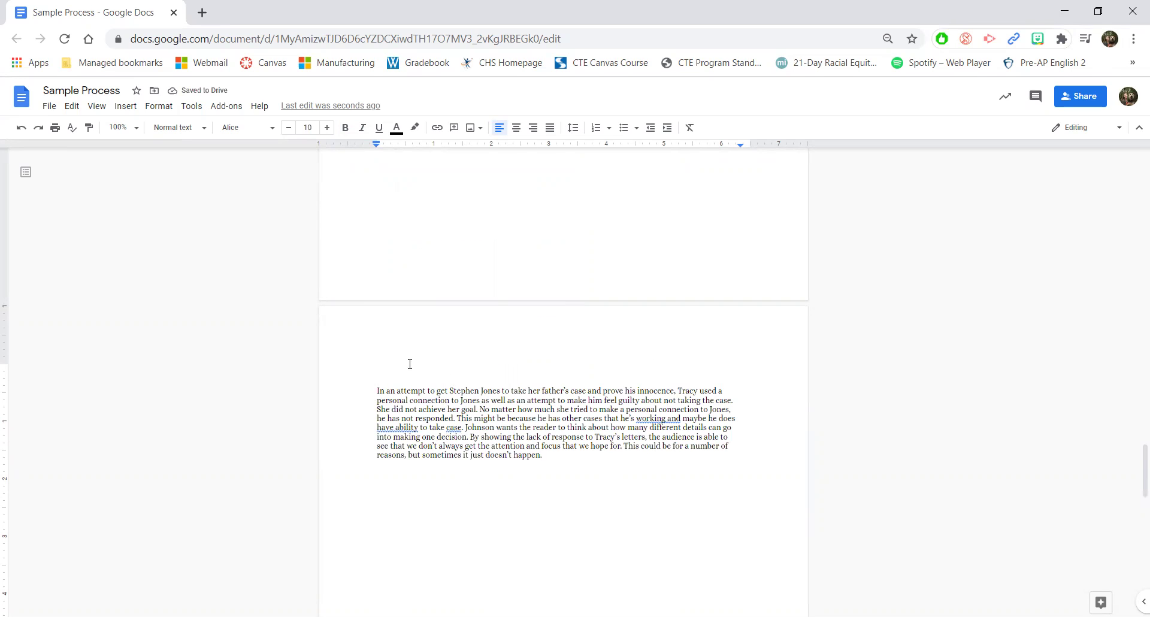
{"action": "left_click_drag", "start_coordinate": [377, 390], "coordinate": [416, 391]}
{"action": "left_click", "coordinate": [411, 413]}
Step: Paste the text evidence answer about Tracy's PS below the thesis paragraph
{"action": "scroll", "coordinate": [500, 421], "scroll_direction": "up", "scroll_amount": 10}
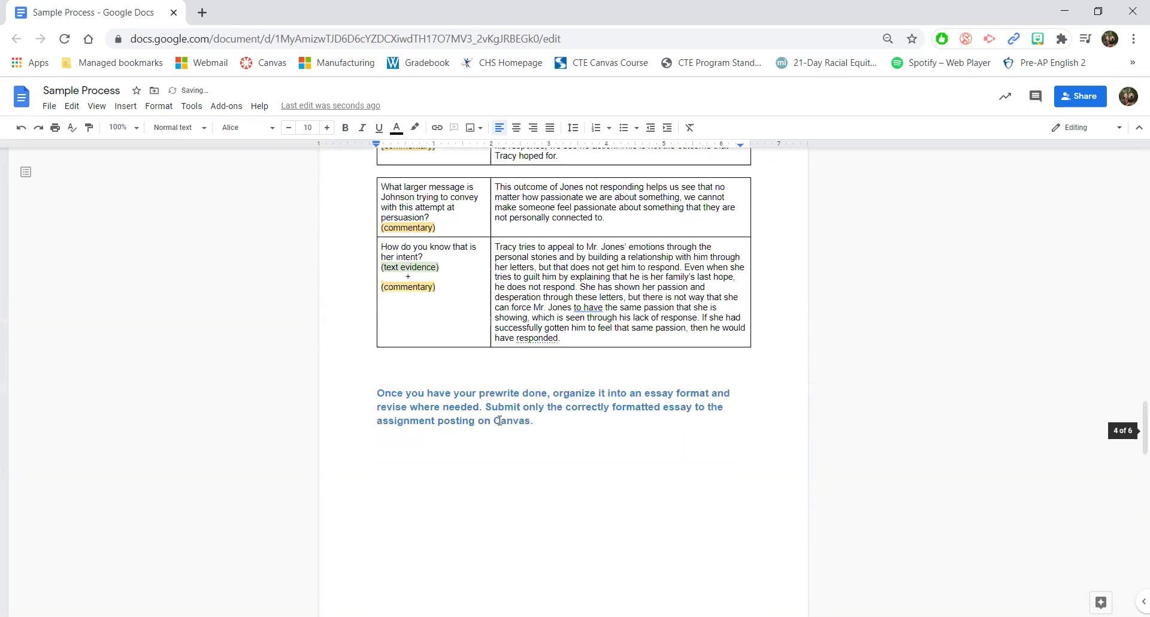
{"action": "scroll", "coordinate": [500, 421], "scroll_direction": "up", "scroll_amount": 5}
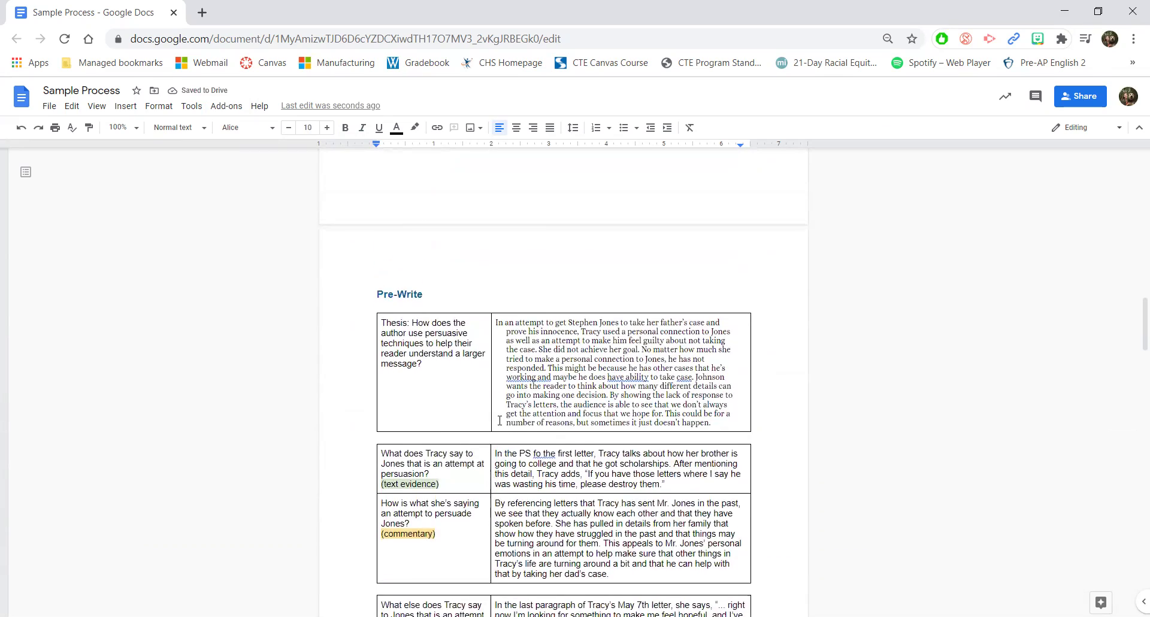
{"action": "scroll", "coordinate": [695, 324], "scroll_direction": "down", "scroll_amount": 3}
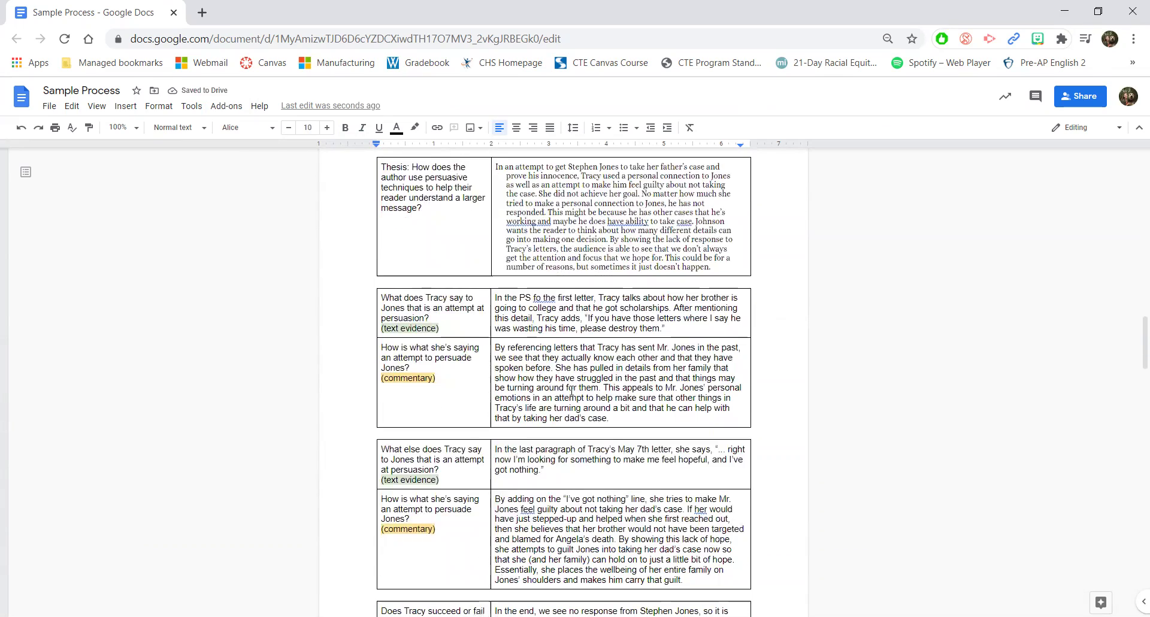
{"action": "triple_click", "coordinate": [695, 327]}
{"action": "key", "text": "ctrl+c"}
{"action": "scroll", "coordinate": [695, 329], "scroll_direction": "down", "scroll_amount": 15}
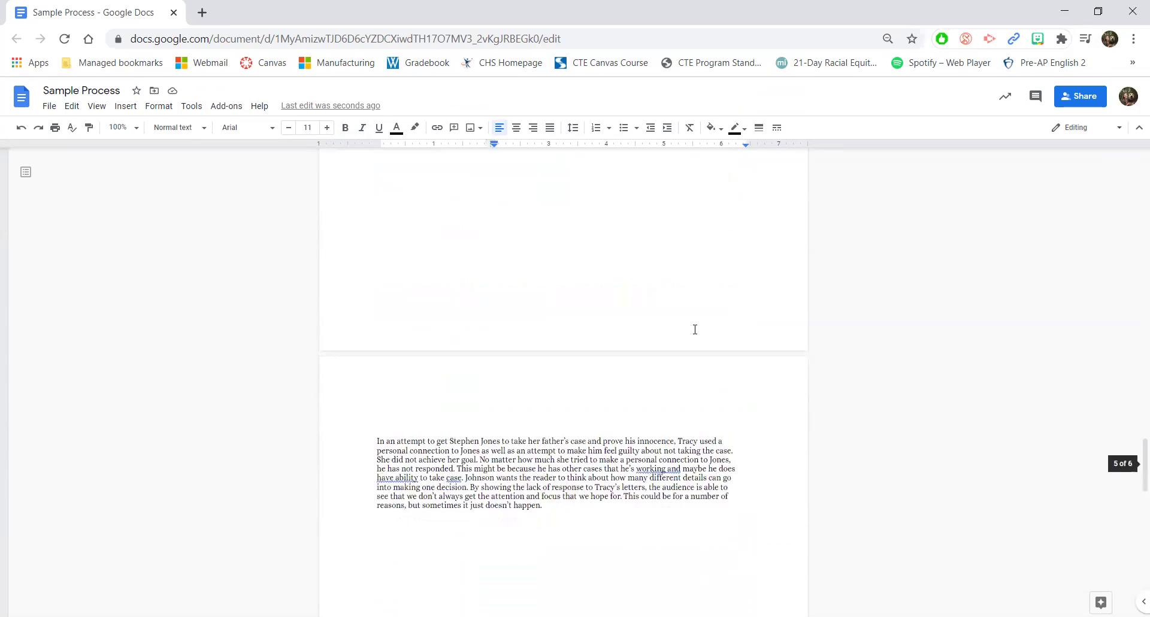
{"action": "left_click", "coordinate": [473, 505]}
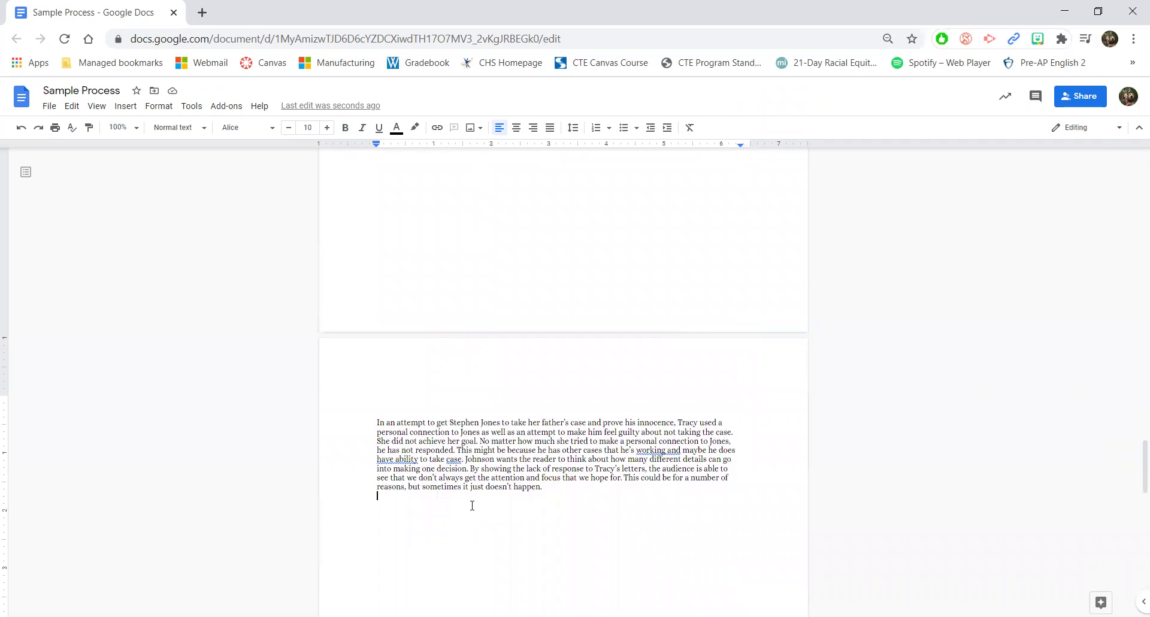
{"action": "key", "text": "ctrl+v"}
Step: Append the 'By referencing letters' commentary to the PS paragraph, then start a new line
{"action": "scroll", "coordinate": [472, 505], "scroll_direction": "up", "scroll_amount": 1}
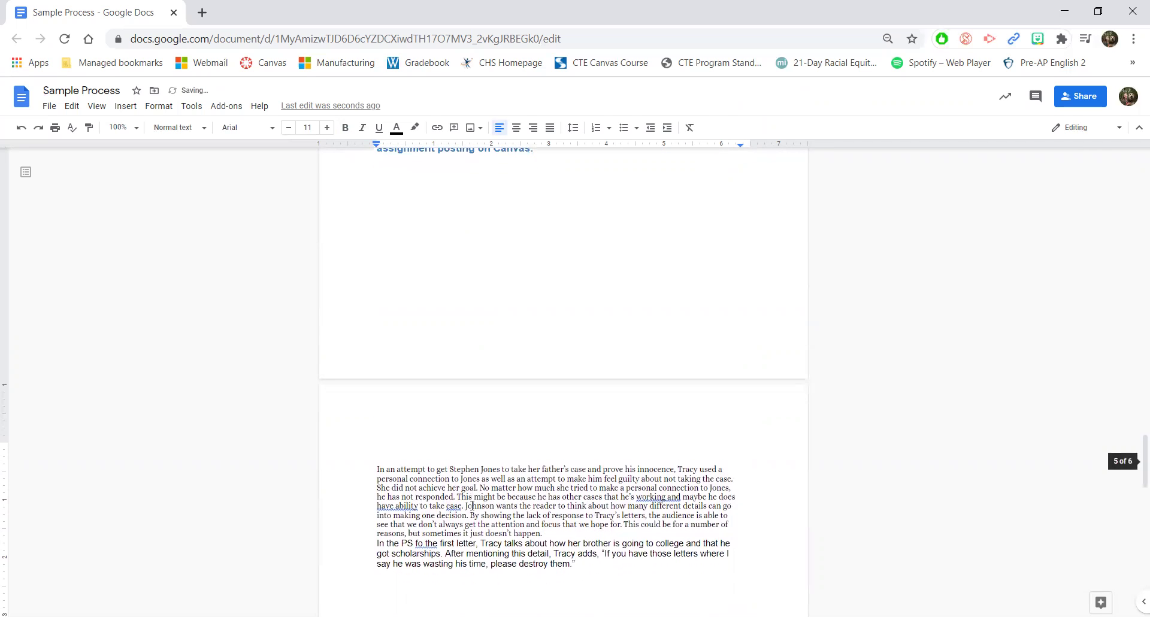
{"action": "scroll", "coordinate": [516, 476], "scroll_direction": "up", "scroll_amount": 11}
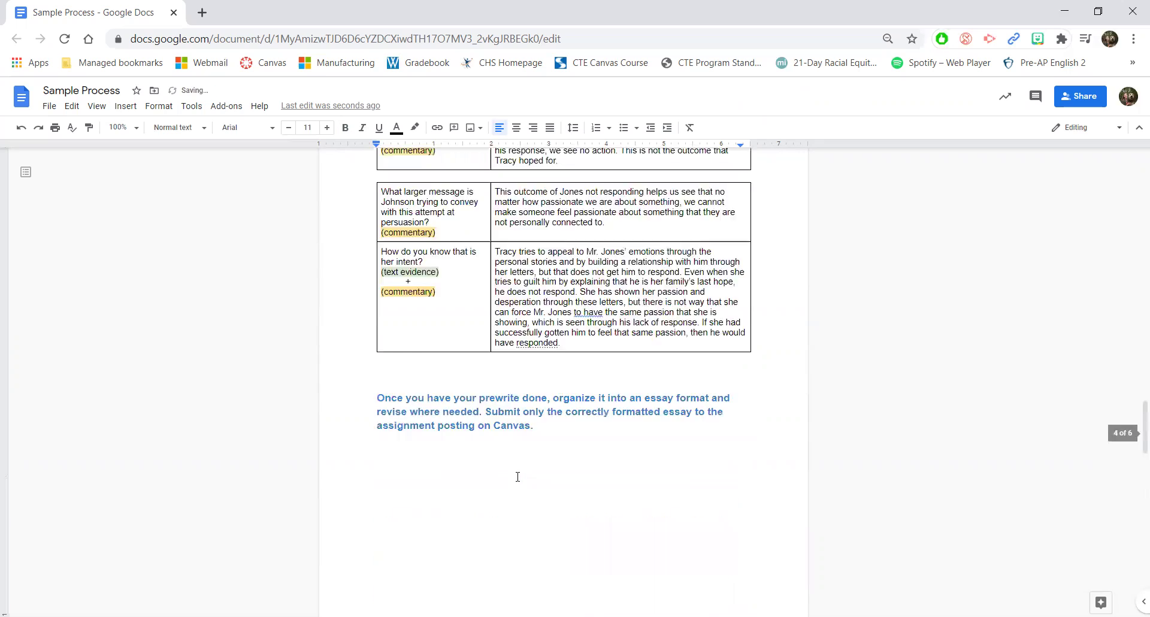
{"action": "scroll", "coordinate": [517, 476], "scroll_direction": "up", "scroll_amount": 6}
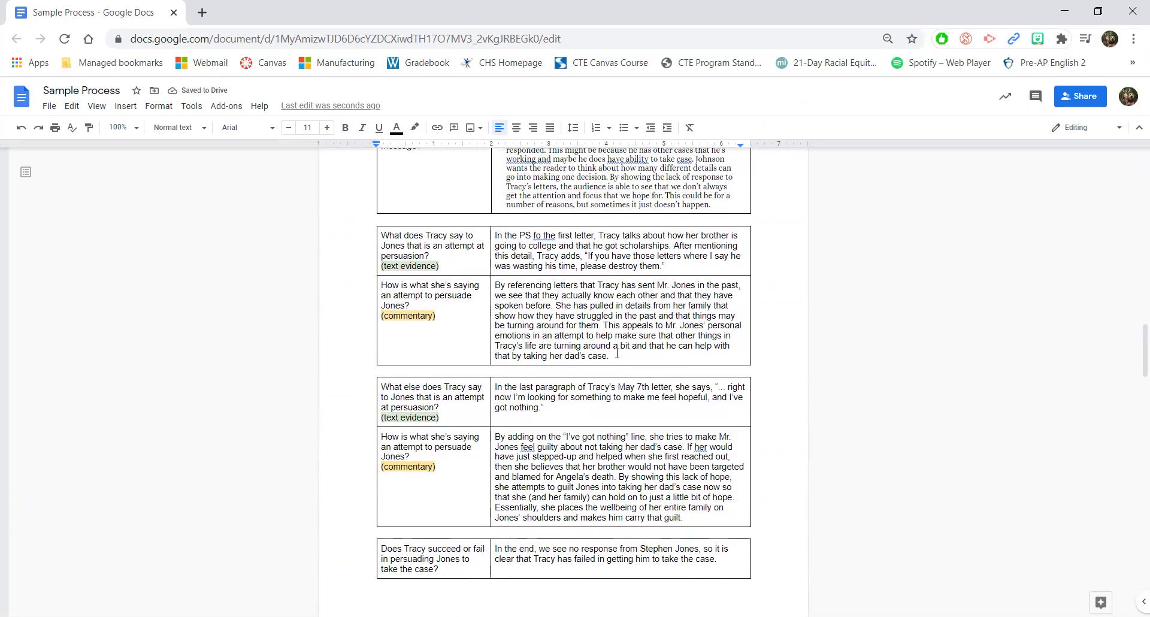
{"action": "triple_click", "coordinate": [618, 354]}
{"action": "key", "text": "ctrl+c"}
{"action": "scroll", "coordinate": [619, 354], "scroll_direction": "down", "scroll_amount": 8}
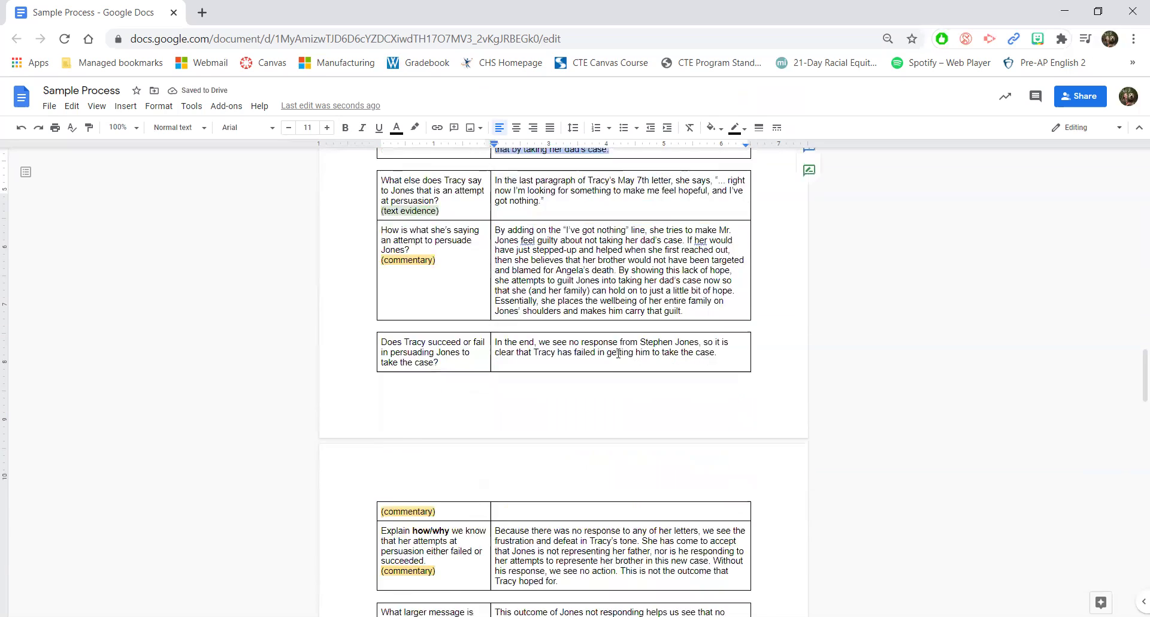
{"action": "scroll", "coordinate": [618, 354], "scroll_direction": "down", "scroll_amount": 8}
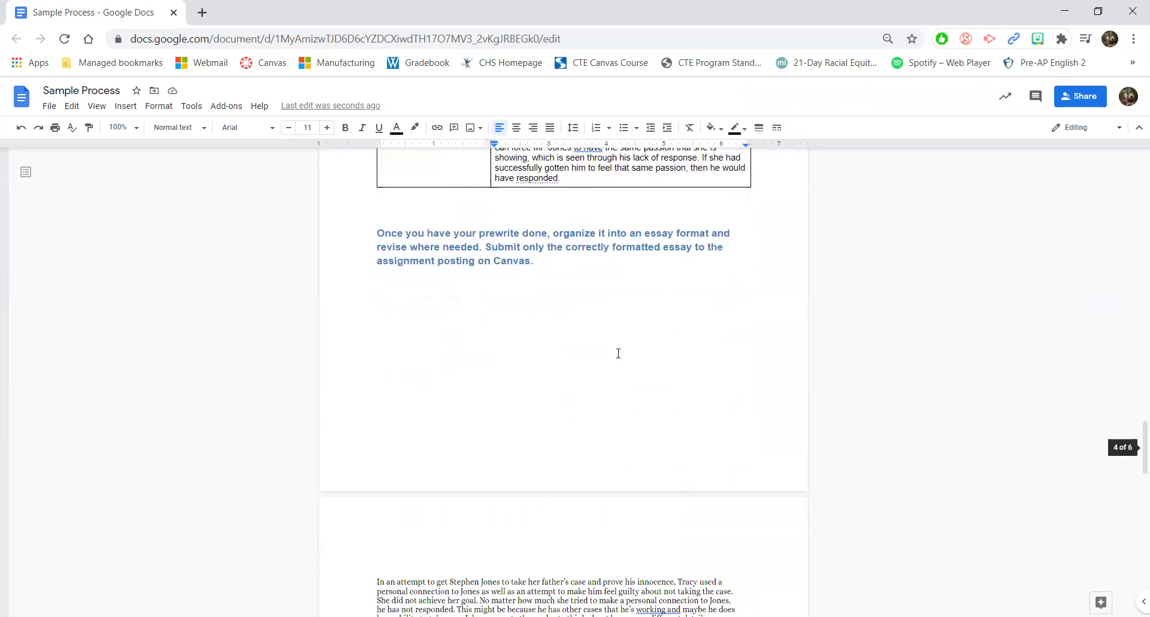
{"action": "left_click", "coordinate": [619, 397]}
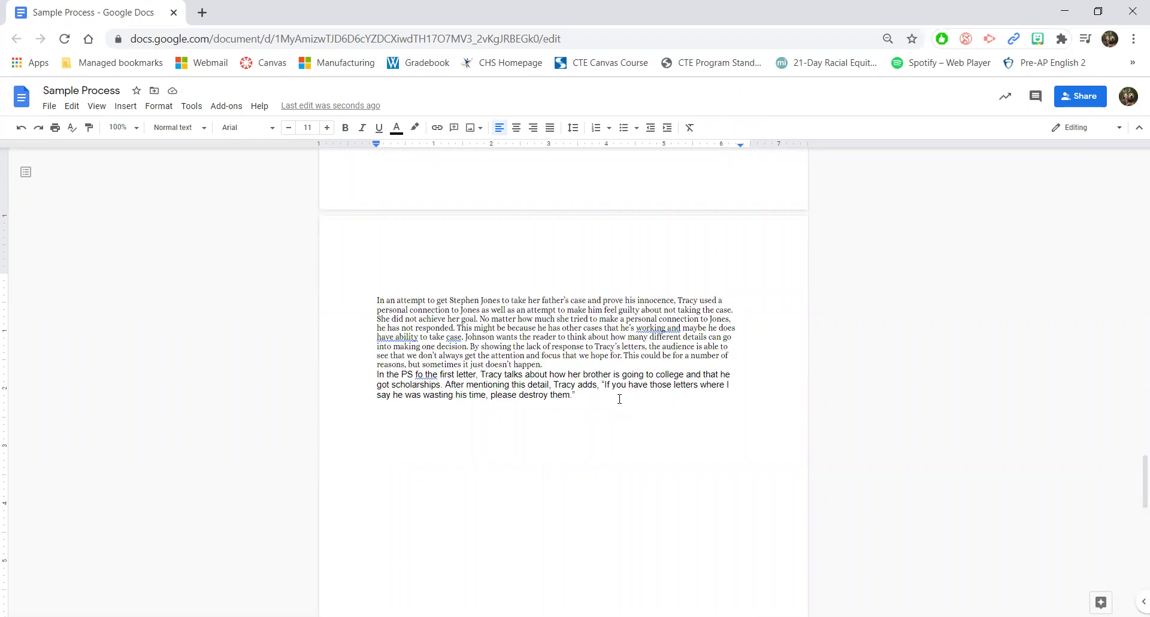
{"action": "key", "text": "ctrl+v"}
{"action": "key", "text": "Return"}
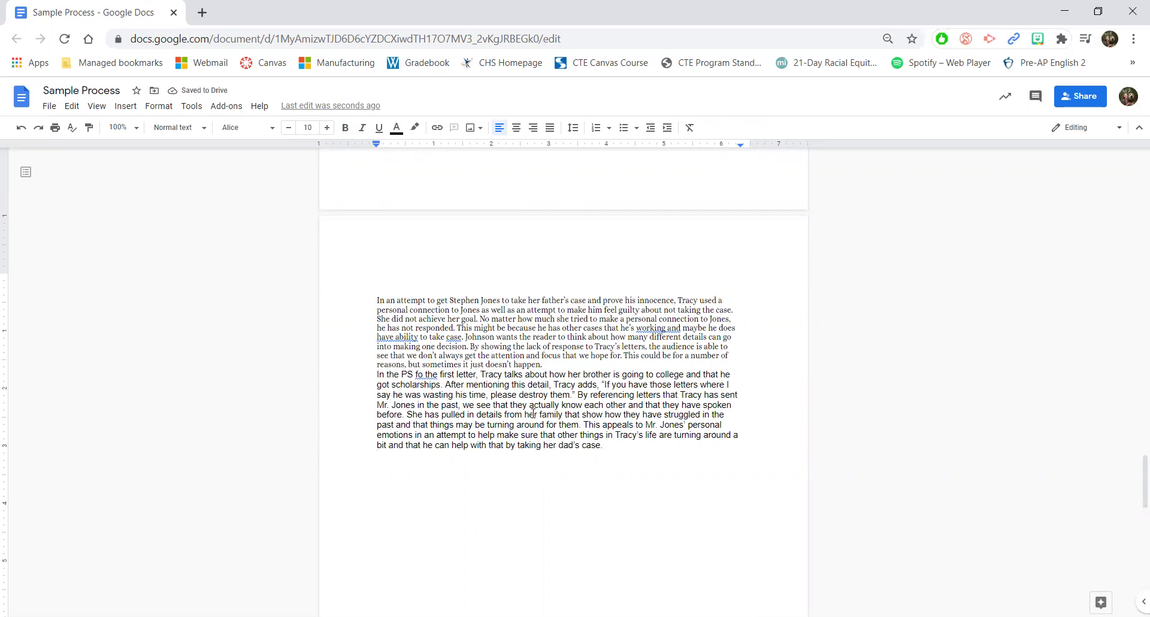
{"action": "scroll", "coordinate": [509, 423], "scroll_direction": "up", "scroll_amount": 15}
{"action": "scroll", "coordinate": [531, 379], "scroll_direction": "up", "scroll_amount": 2}
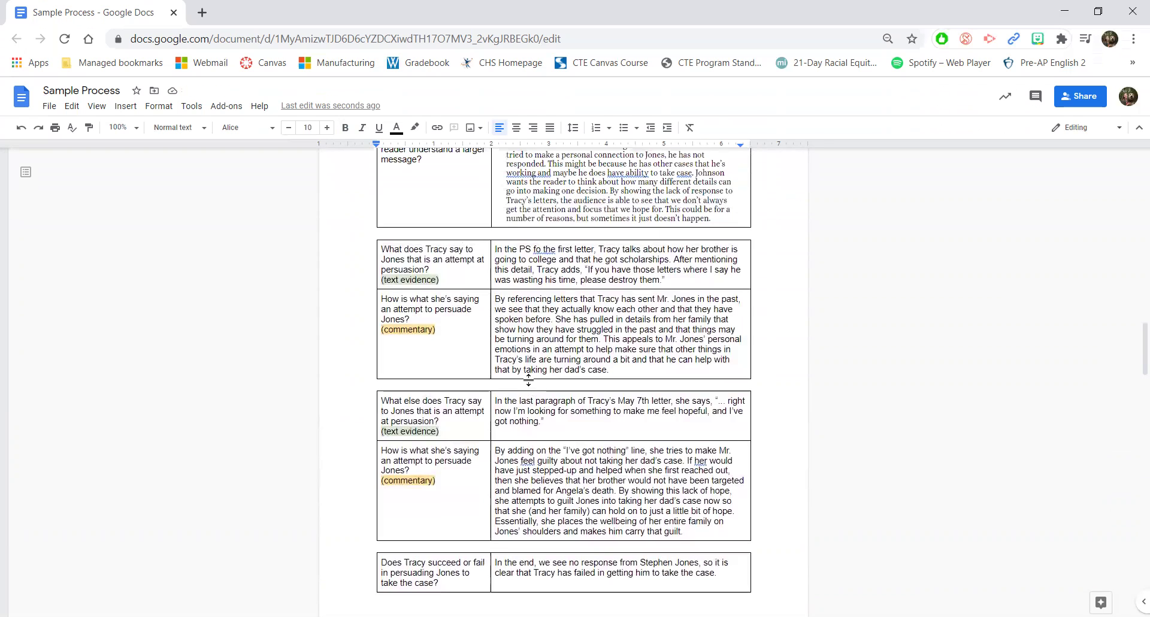
{"action": "scroll", "coordinate": [529, 379], "scroll_direction": "up", "scroll_amount": 1}
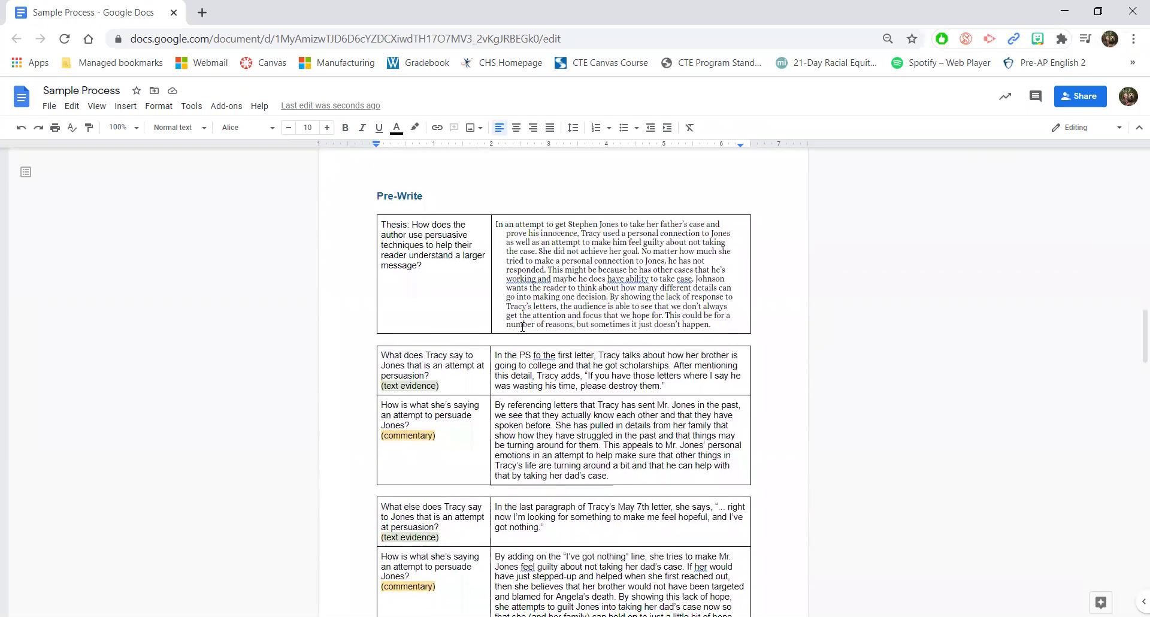
{"action": "scroll", "coordinate": [522, 327], "scroll_direction": "down", "scroll_amount": 1}
Step: Add the May 7th quote paragraph with its 'By adding on' commentary to the essay
{"action": "left_click", "coordinate": [620, 418]}
{"action": "triple_click", "coordinate": [620, 418]}
{"action": "key", "text": "ctrl+c"}
{"action": "scroll", "coordinate": [620, 419], "scroll_direction": "down", "scroll_amount": 15}
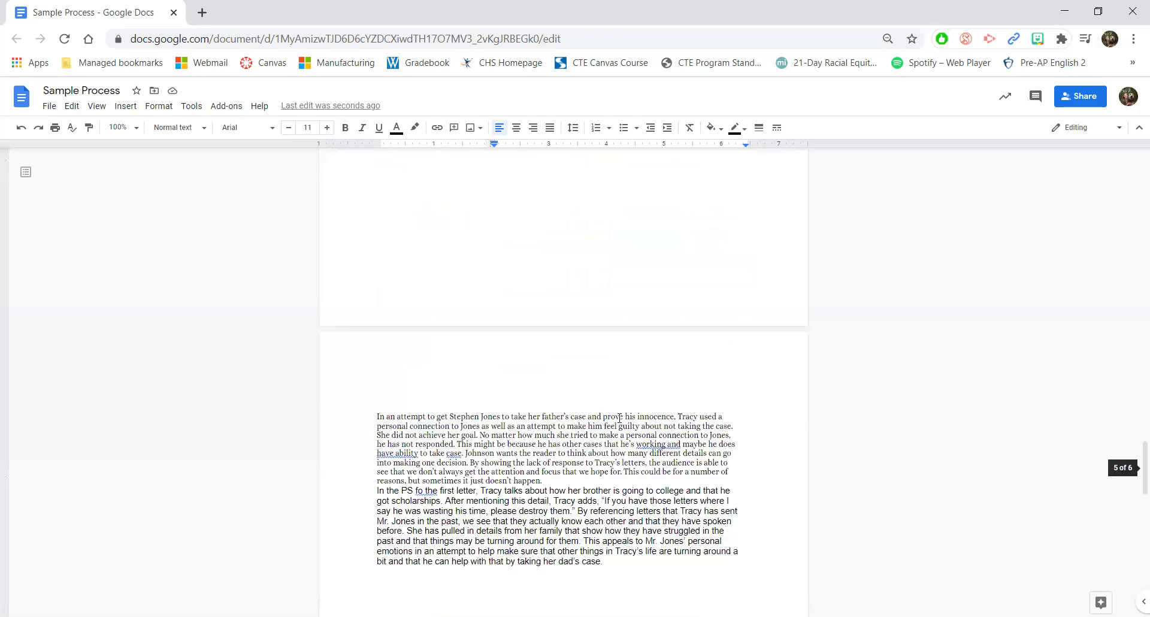
{"action": "left_click", "coordinate": [515, 488]}
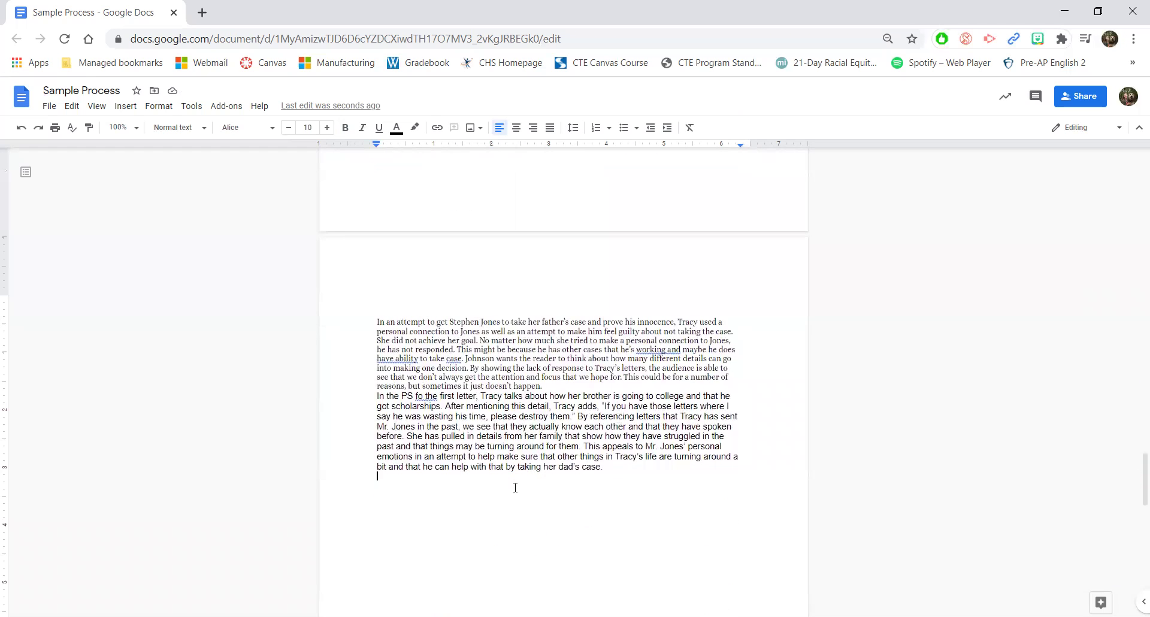
{"action": "key", "text": "ctrl+v"}
{"action": "scroll", "coordinate": [515, 488], "scroll_direction": "up", "scroll_amount": 15}
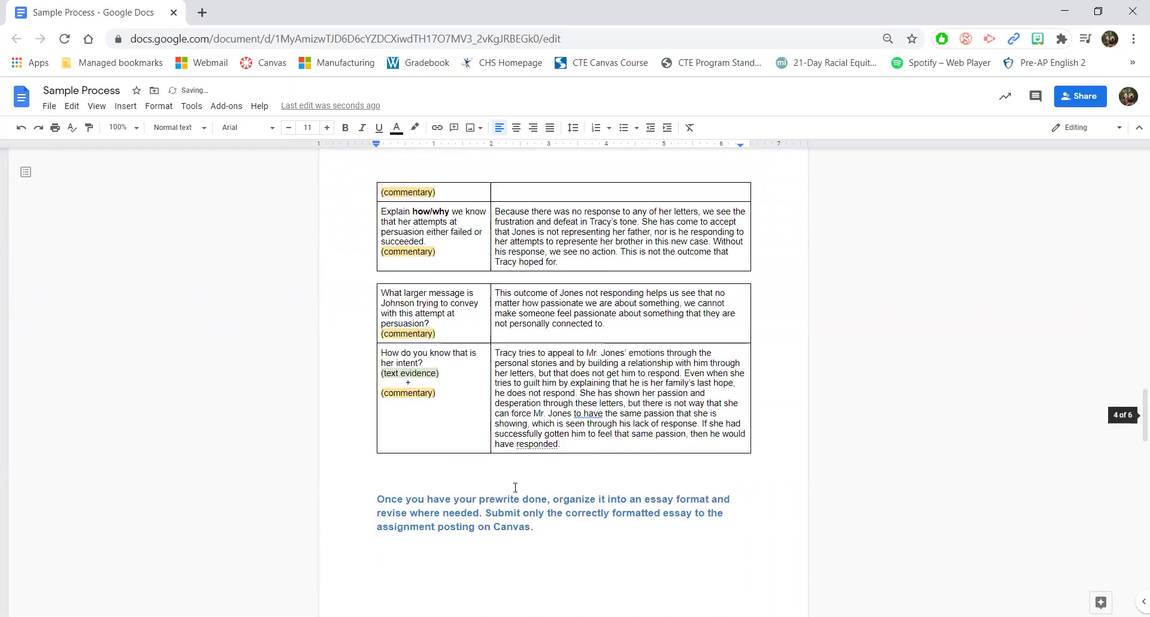
{"action": "scroll", "coordinate": [515, 488], "scroll_direction": "up", "scroll_amount": 3}
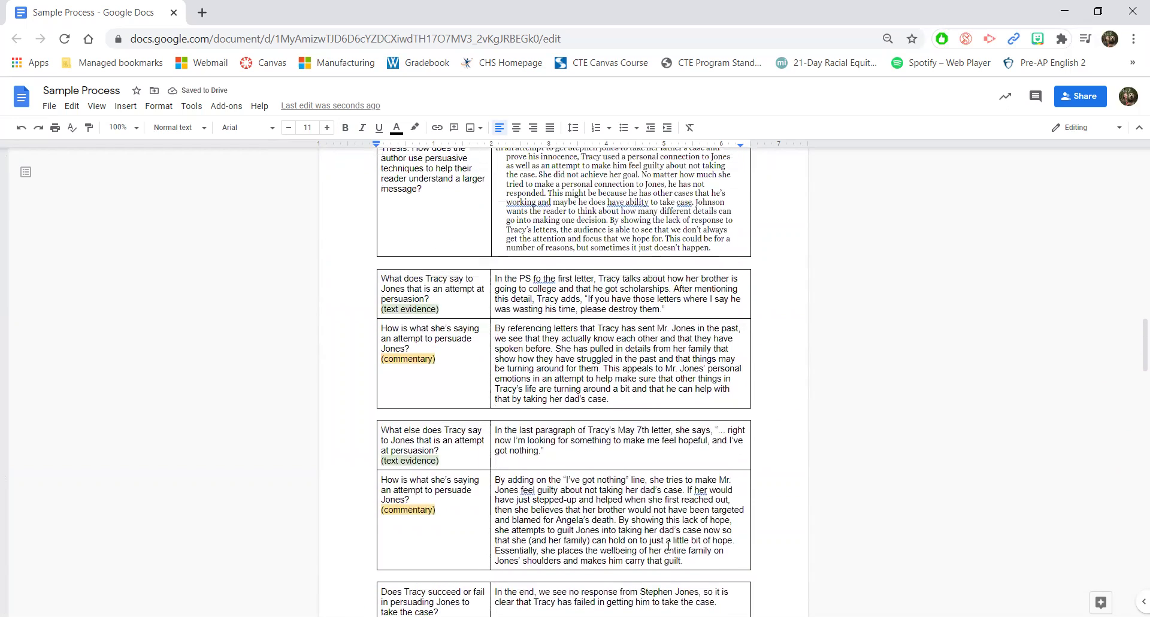
{"action": "triple_click", "coordinate": [668, 545]}
{"action": "key", "text": "ctrl+c"}
{"action": "scroll", "coordinate": [703, 565], "scroll_direction": "down", "scroll_amount": 10}
{"action": "scroll", "coordinate": [704, 565], "scroll_direction": "down", "scroll_amount": 8}
{"action": "left_click", "coordinate": [631, 436]}
{"action": "key", "text": "ctrl+v"}
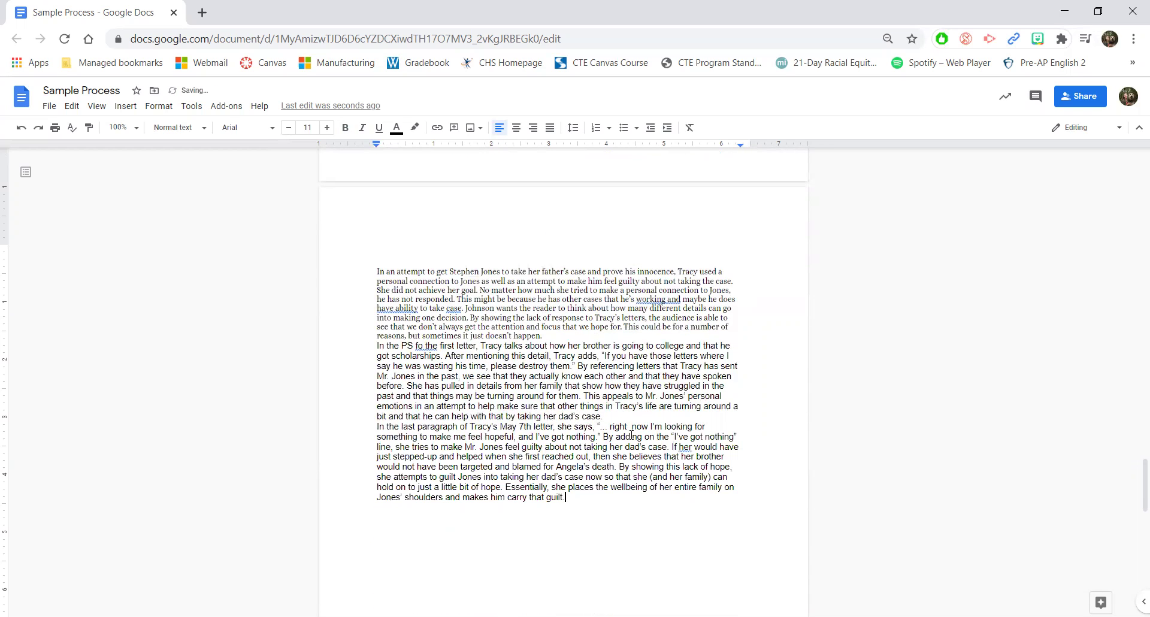
{"action": "key", "text": "Return"}
Step: Add the 'In the end' answer followed by the 'Because there was no response' commentary
{"action": "scroll", "coordinate": [439, 316], "scroll_direction": "up", "scroll_amount": 10}
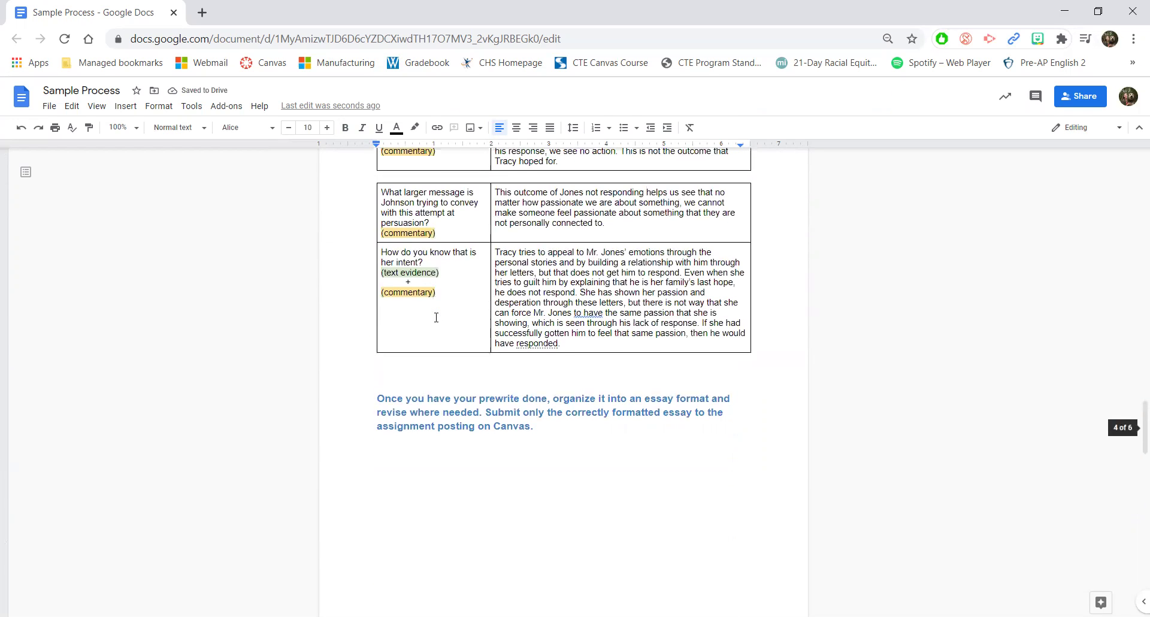
{"action": "scroll", "coordinate": [436, 317], "scroll_direction": "up", "scroll_amount": 3}
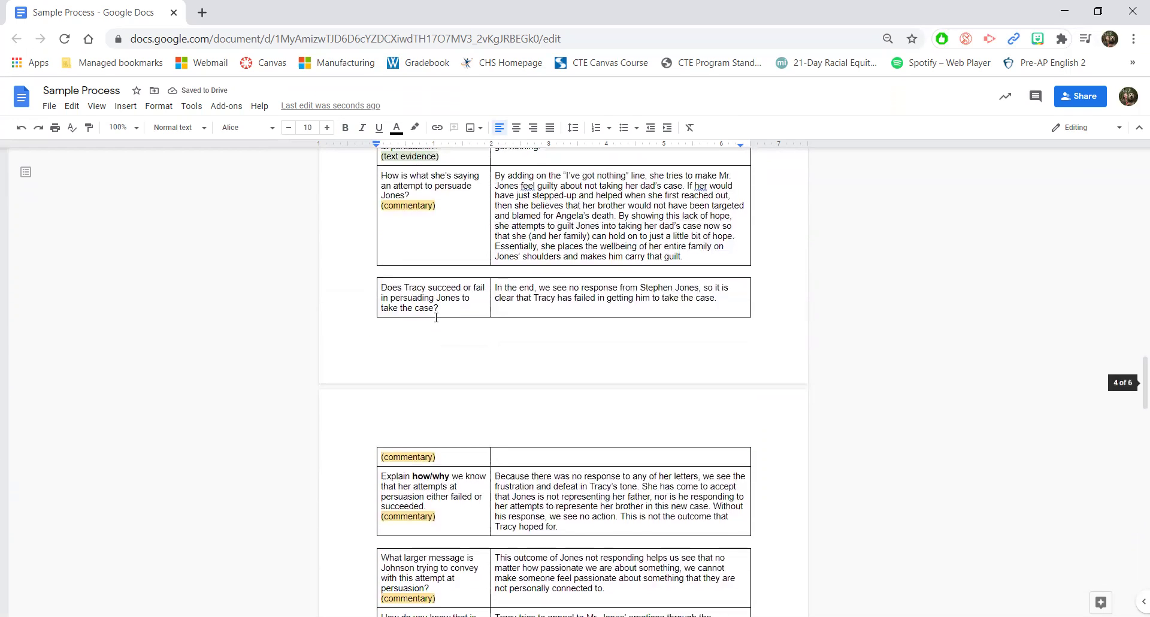
{"action": "triple_click", "coordinate": [726, 308]}
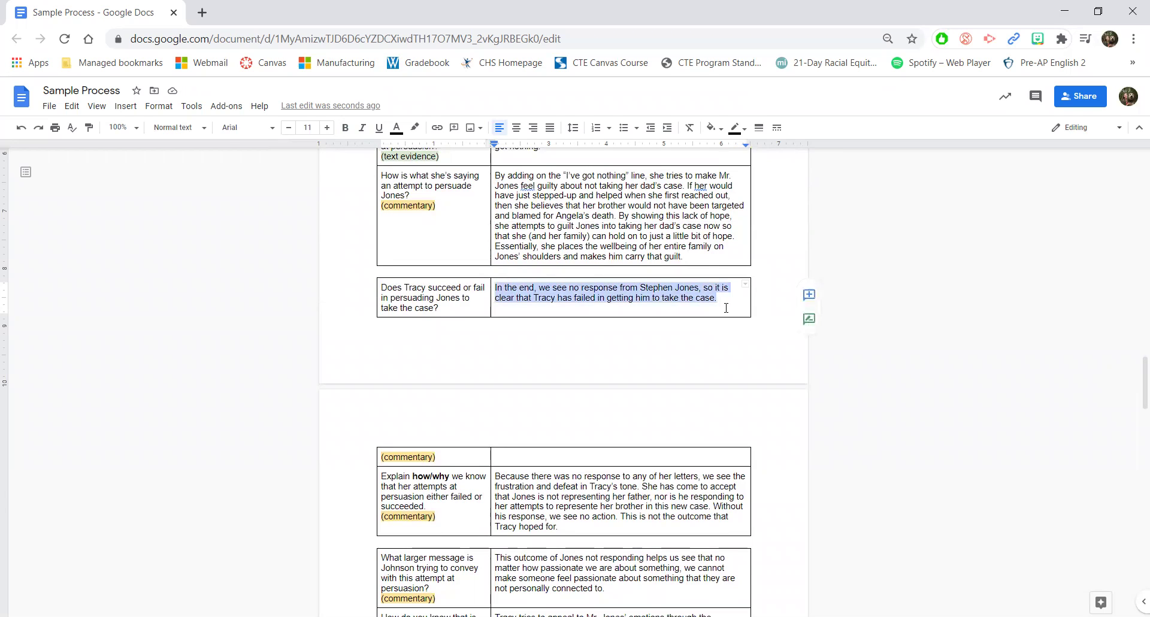
{"action": "scroll", "coordinate": [727, 308], "scroll_direction": "down", "scroll_amount": 12}
{"action": "scroll", "coordinate": [726, 308], "scroll_direction": "down", "scroll_amount": 3}
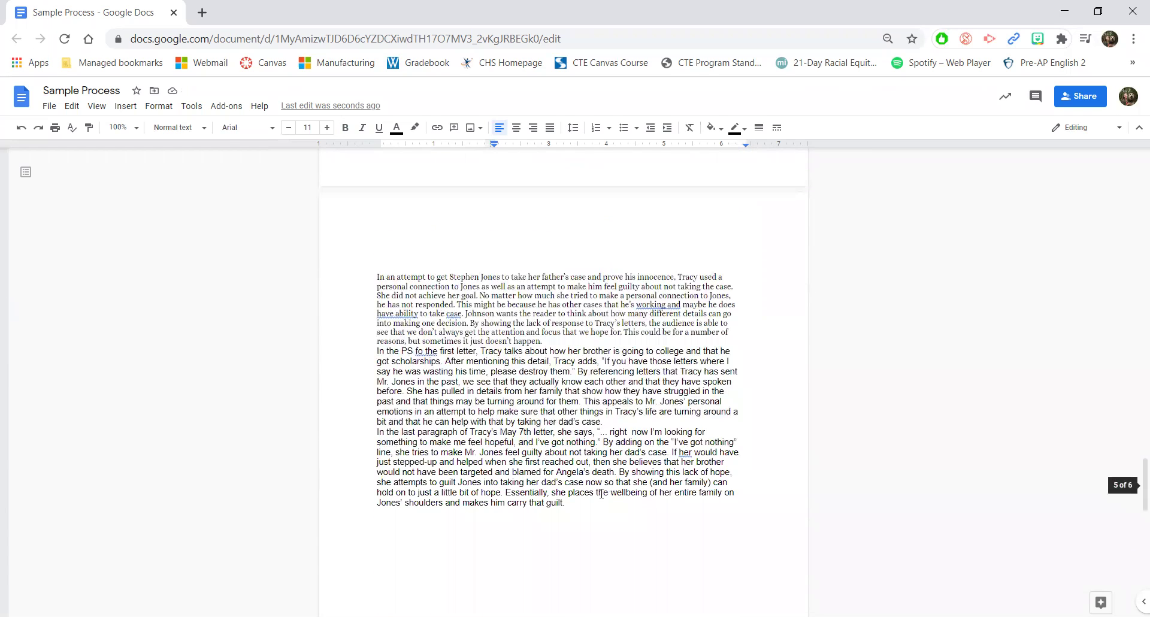
{"action": "left_click", "coordinate": [458, 515]}
{"action": "key", "text": "ctrl+v"}
{"action": "scroll", "coordinate": [458, 516], "scroll_direction": "up", "scroll_amount": 6}
{"action": "scroll", "coordinate": [457, 515], "scroll_direction": "up", "scroll_amount": 6}
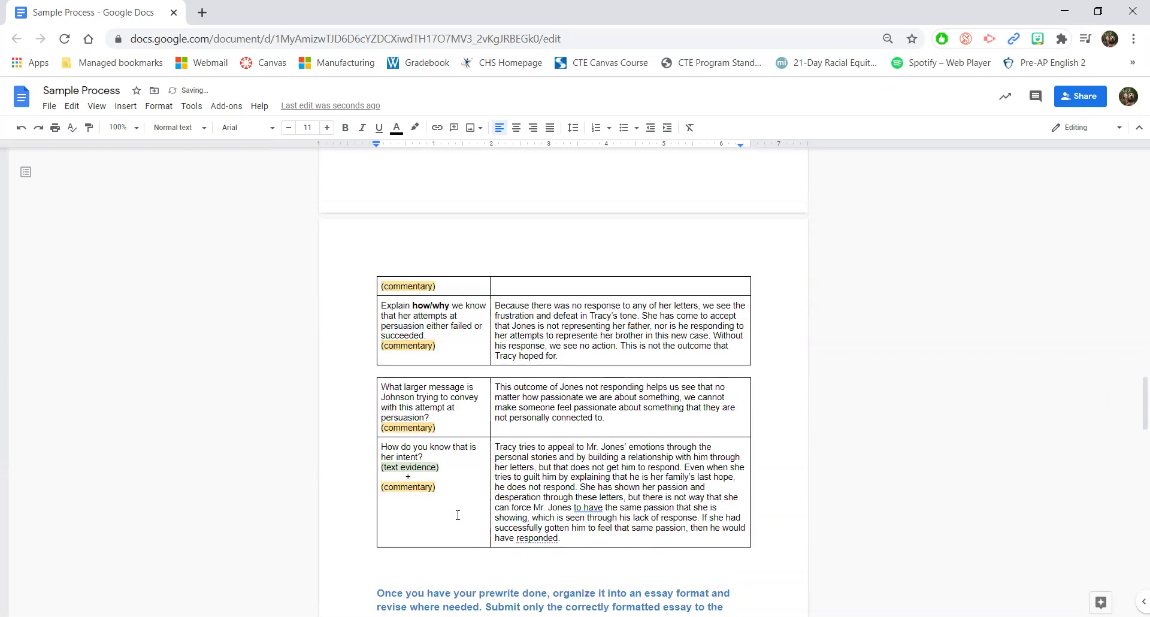
{"action": "triple_click", "coordinate": [575, 421]}
{"action": "key", "text": "ctrl+c"}
{"action": "scroll", "coordinate": [576, 422], "scroll_direction": "down", "scroll_amount": 10}
{"action": "scroll", "coordinate": [575, 421], "scroll_direction": "down", "scroll_amount": 8}
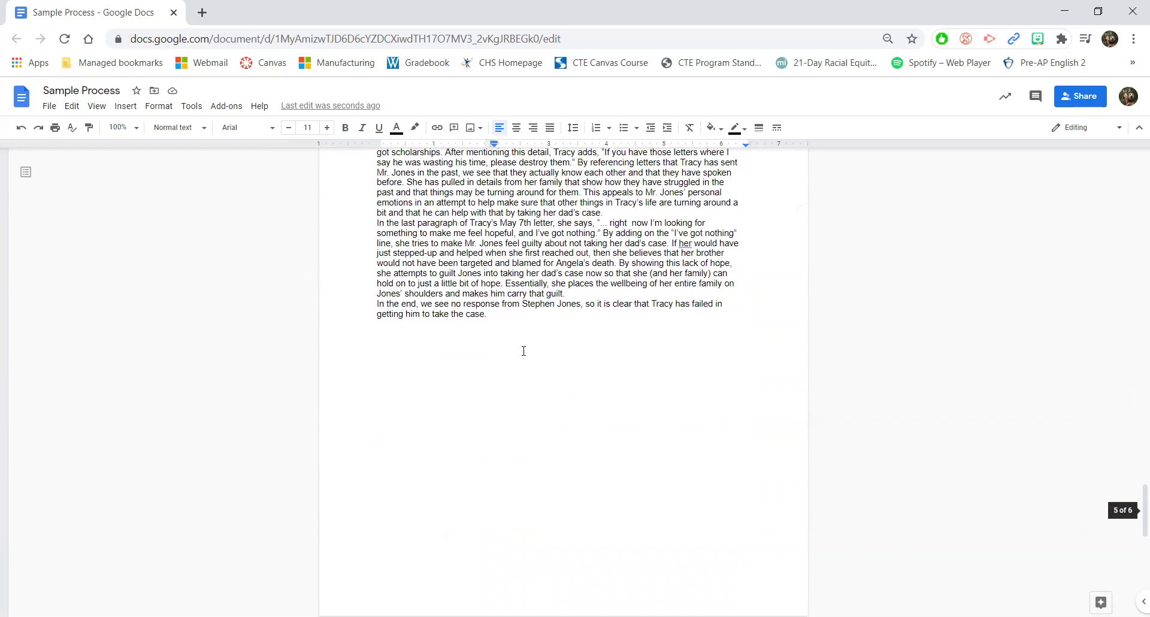
{"action": "left_click", "coordinate": [514, 314]}
{"action": "key", "text": "ctrl+v"}
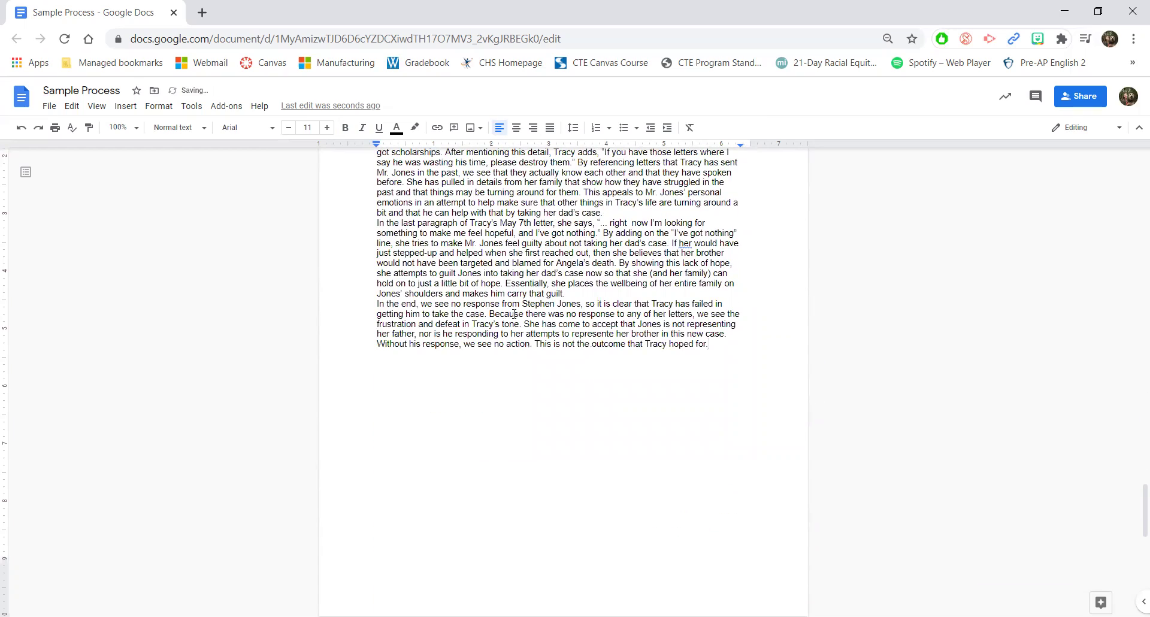
Step: Add the 'This outcome' larger-message answer and the final intent commentary at the essay's end
{"action": "scroll", "coordinate": [514, 314], "scroll_direction": "up", "scroll_amount": 10}
{"action": "scroll", "coordinate": [514, 314], "scroll_direction": "down", "scroll_amount": 8}
{"action": "scroll", "coordinate": [514, 314], "scroll_direction": "up", "scroll_amount": 6}
{"action": "left_click", "coordinate": [612, 316]}
{"action": "triple_click", "coordinate": [611, 315]}
{"action": "key", "text": "ctrl+c"}
{"action": "scroll", "coordinate": [412, 542], "scroll_direction": "down", "scroll_amount": 8}
{"action": "left_click", "coordinate": [397, 539]}
{"action": "key", "text": "ctrl+v"}
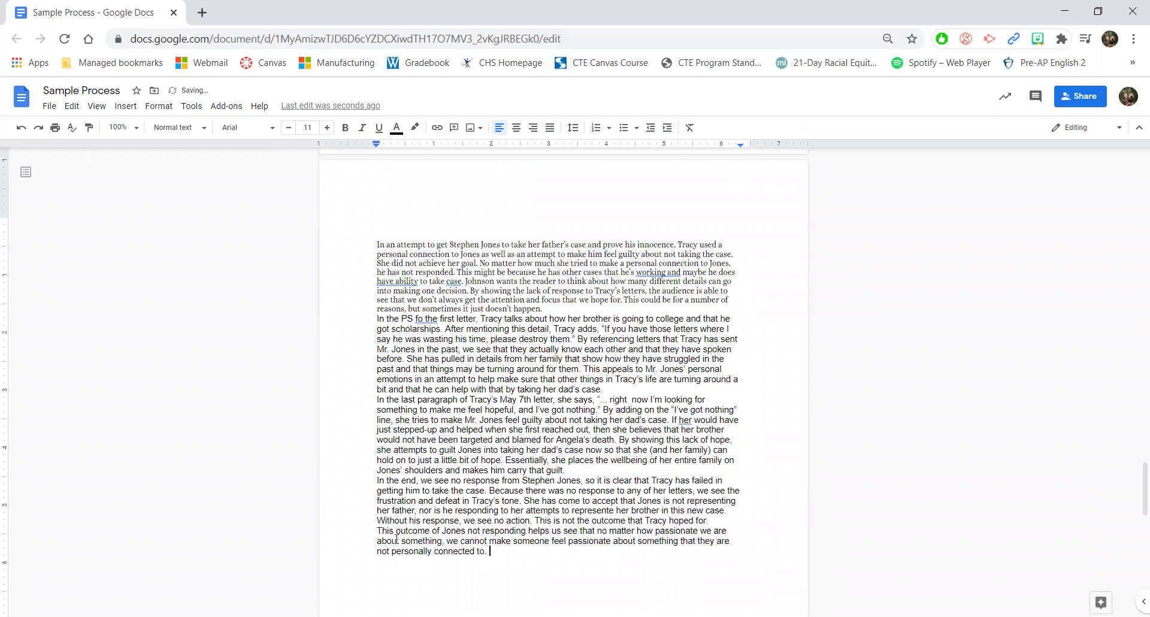
{"action": "scroll", "coordinate": [396, 539], "scroll_direction": "up", "scroll_amount": 6}
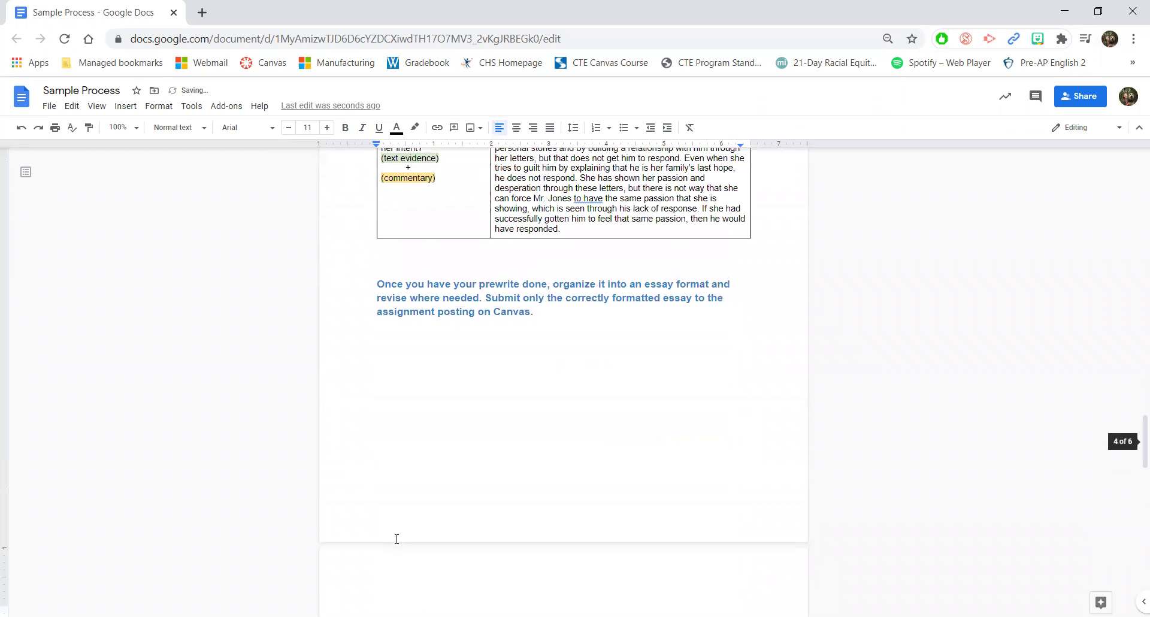
{"action": "triple_click", "coordinate": [571, 228]}
{"action": "key", "text": "ctrl+c"}
{"action": "scroll", "coordinate": [574, 230], "scroll_direction": "down", "scroll_amount": 2}
{"action": "scroll", "coordinate": [574, 230], "scroll_direction": "down", "scroll_amount": 10}
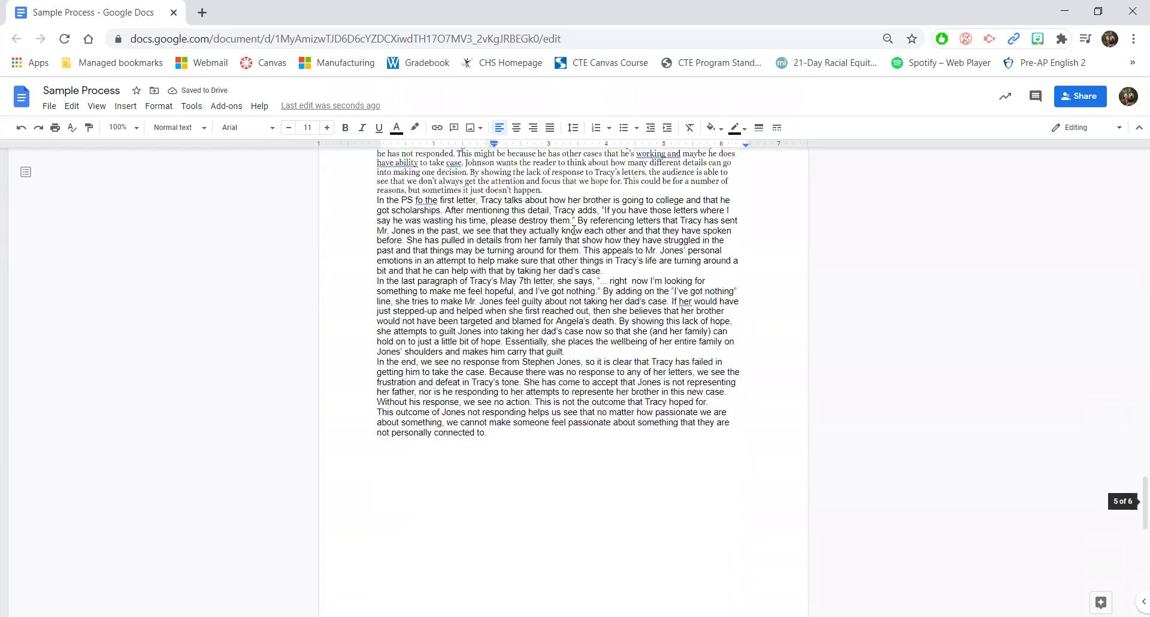
{"action": "left_click", "coordinate": [508, 416]}
{"action": "key", "text": "ctrl+v"}
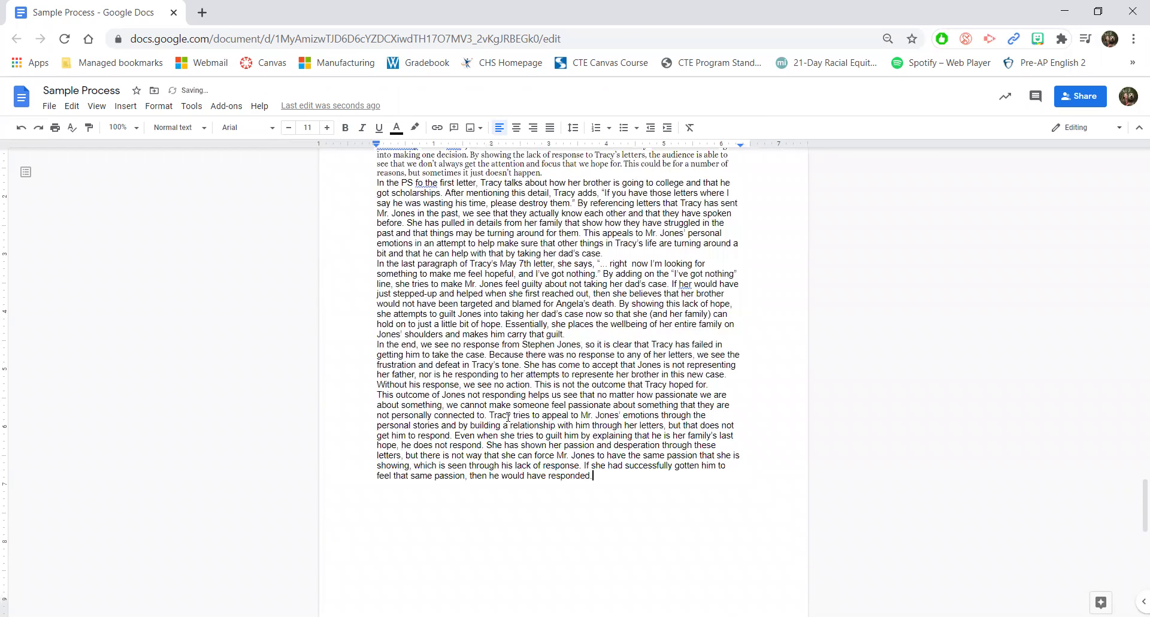
{"action": "scroll", "coordinate": [508, 417], "scroll_direction": "up", "scroll_amount": 2}
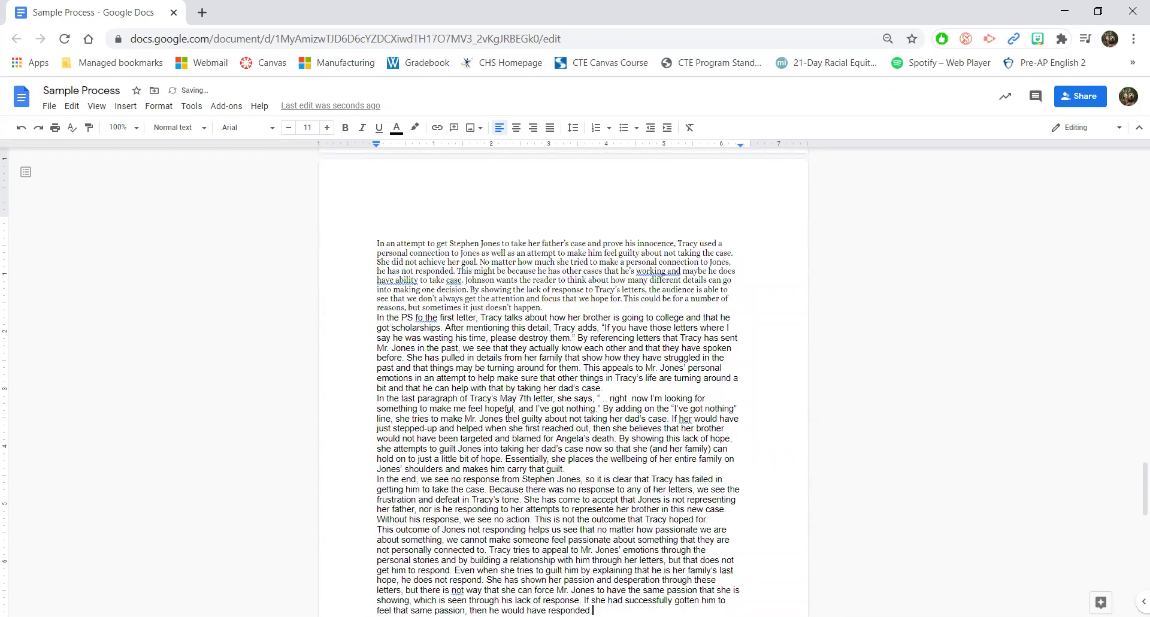
{"action": "scroll", "coordinate": [508, 416], "scroll_direction": "down", "scroll_amount": 2}
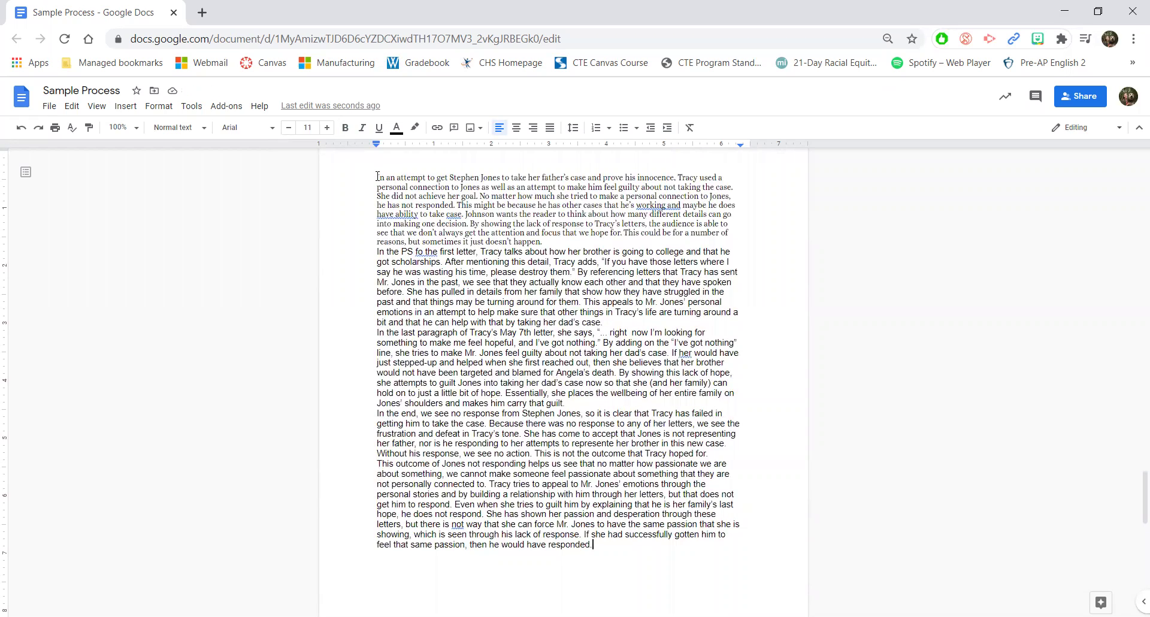
Step: Select the assembled essay, apply Cambria, and set the font size to 12
{"action": "left_click_drag", "start_coordinate": [434, 251], "coordinate": [598, 542]}
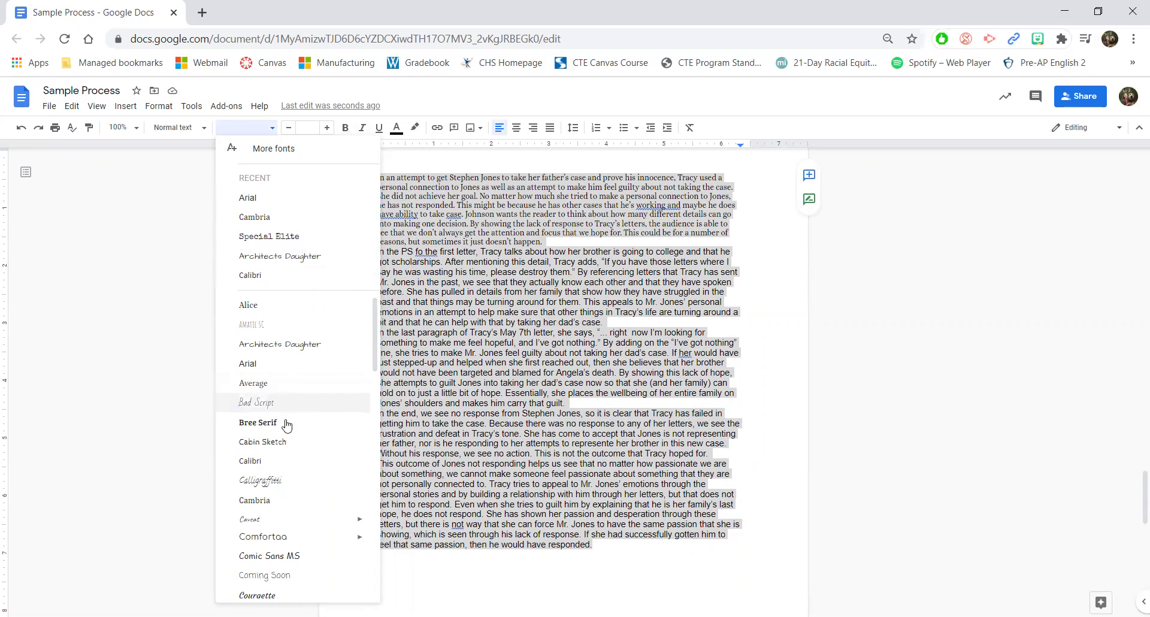
{"action": "left_click", "coordinate": [268, 218]}
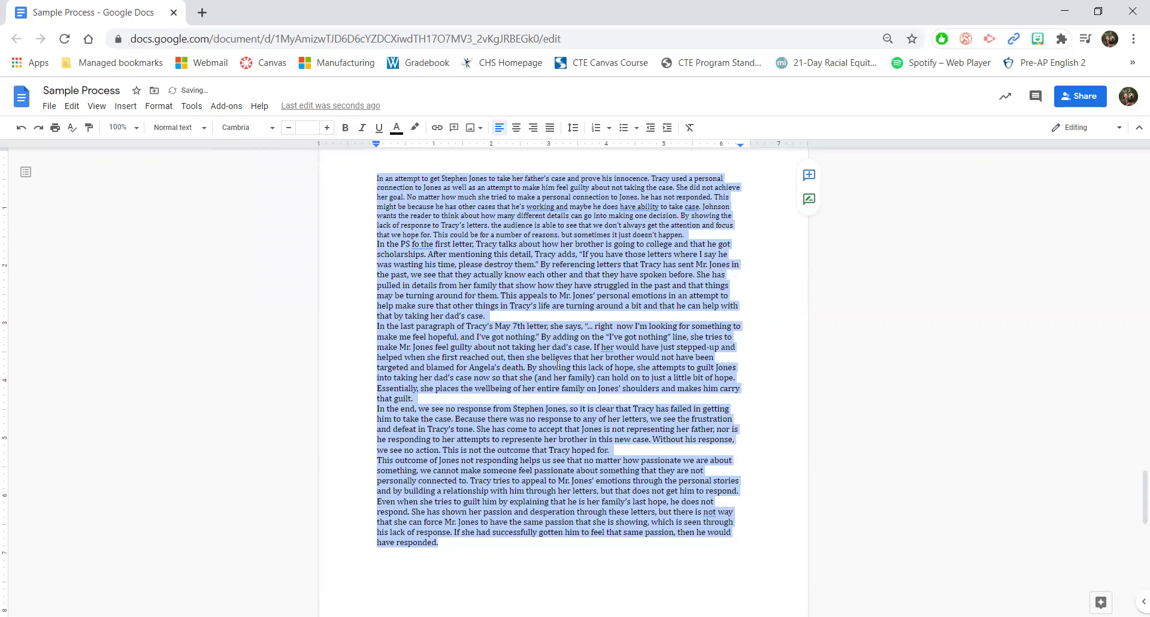
{"action": "left_click", "coordinate": [299, 127]}
{"action": "type", "text": "12"}
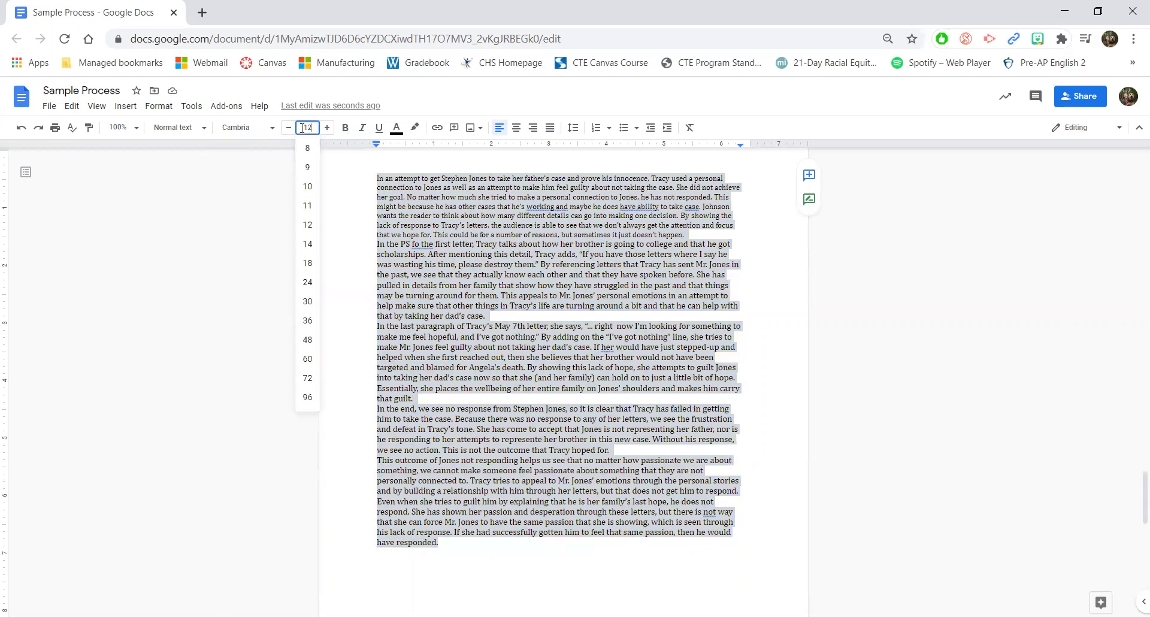
{"action": "key", "text": "Return"}
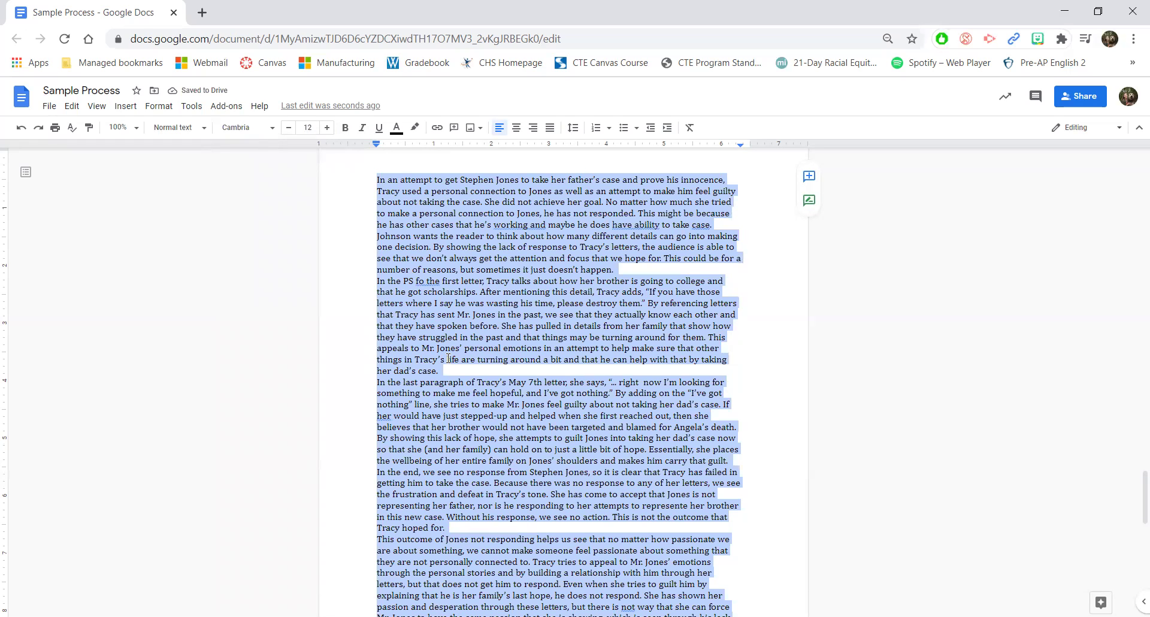
Step: Change the selected essay's font to Times New Roman, then deselect
{"action": "left_click", "coordinate": [272, 128]}
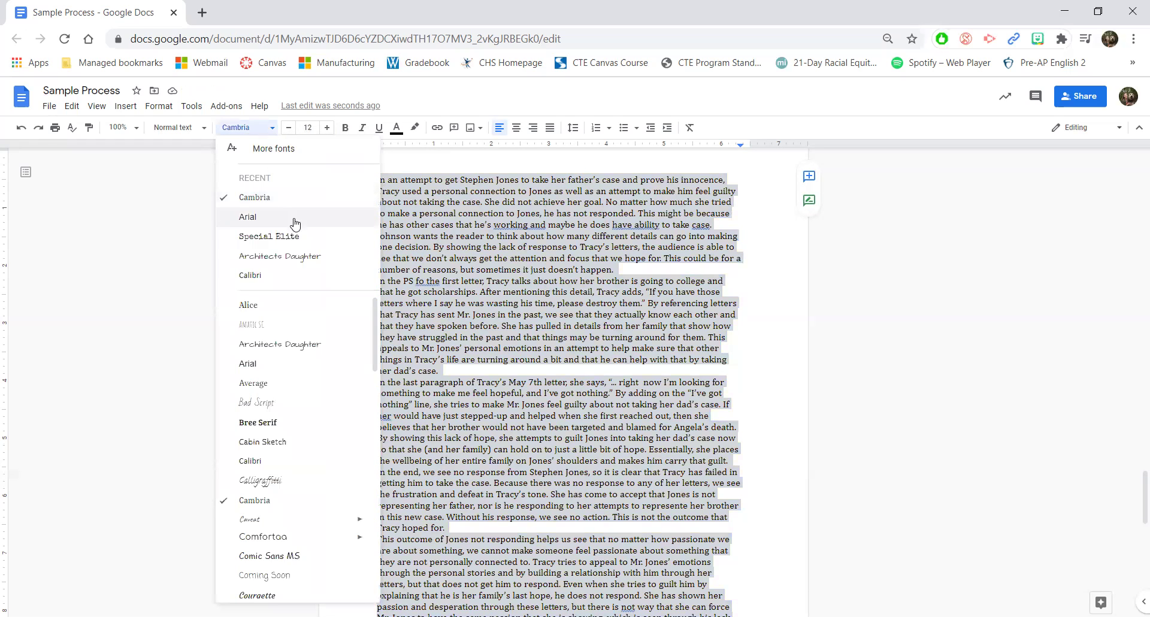
{"action": "left_click_drag", "start_coordinate": [375, 348], "coordinate": [380, 566]}
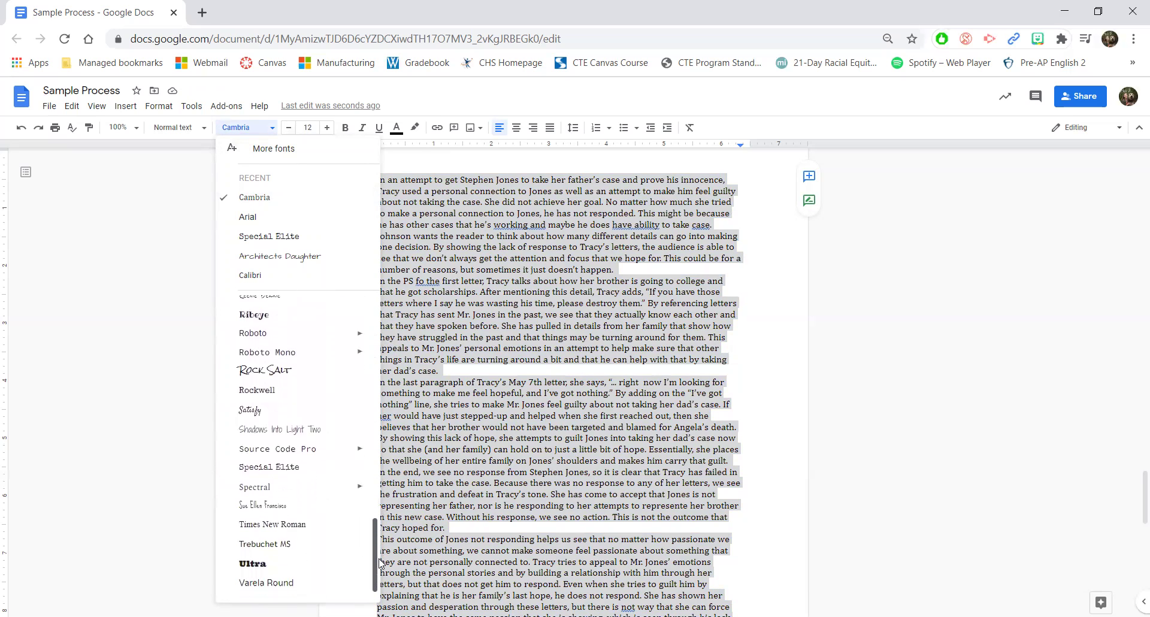
{"action": "left_click", "coordinate": [273, 525]}
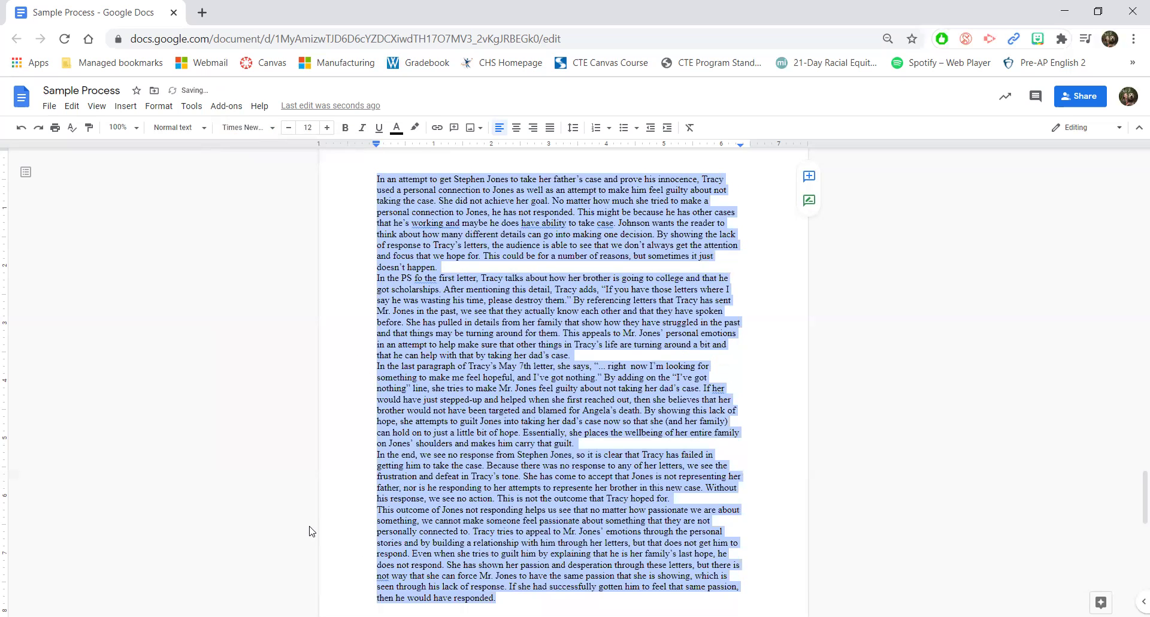
{"action": "left_click", "coordinate": [683, 446]}
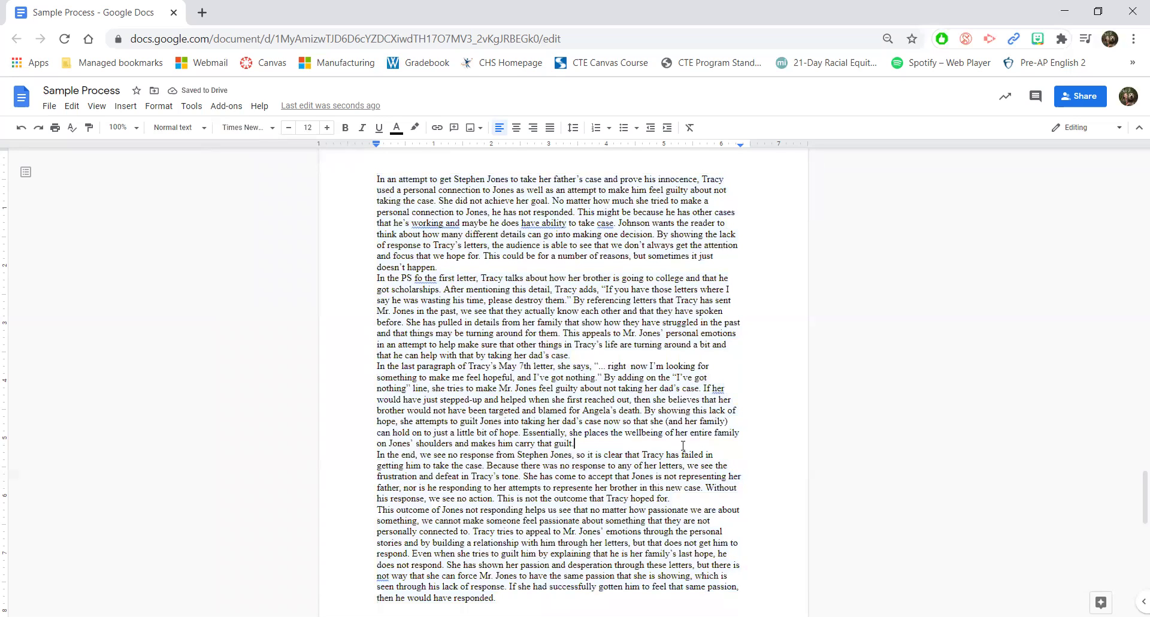
Step: Above the first paragraph, type the student's name, Pre-AP 2 and 1/25/2021 on separate lines
{"action": "scroll", "coordinate": [531, 292], "scroll_direction": "down", "scroll_amount": 2}
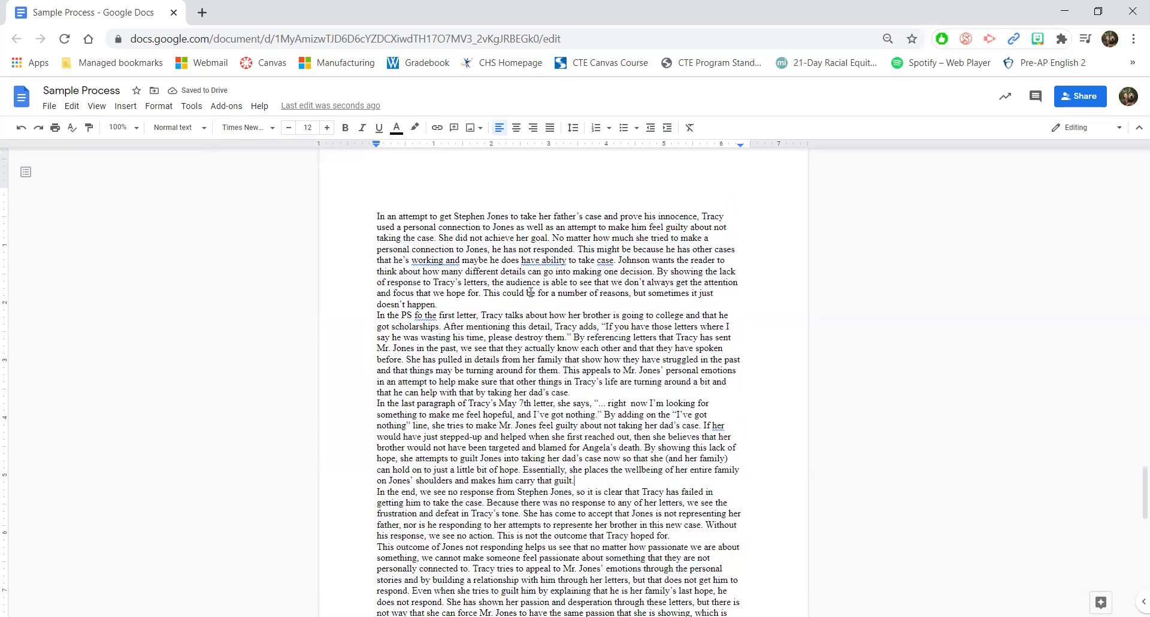
{"action": "scroll", "coordinate": [531, 291], "scroll_direction": "up", "scroll_amount": 1}
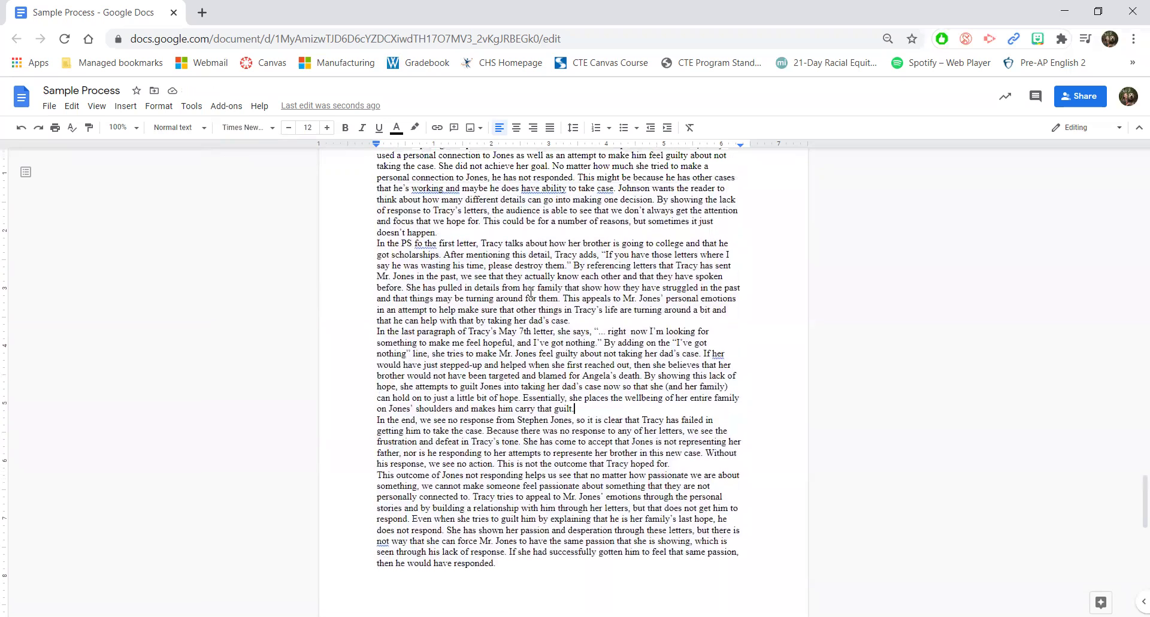
{"action": "scroll", "coordinate": [531, 291], "scroll_direction": "up", "scroll_amount": 1}
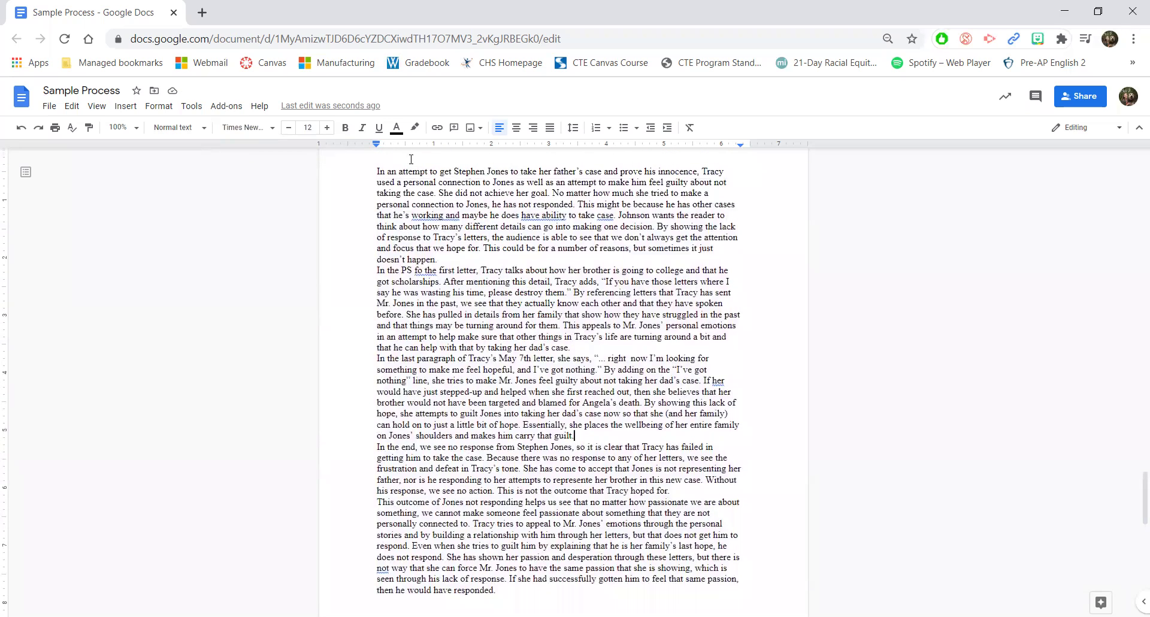
{"action": "scroll", "coordinate": [372, 171], "scroll_direction": "up", "scroll_amount": 1}
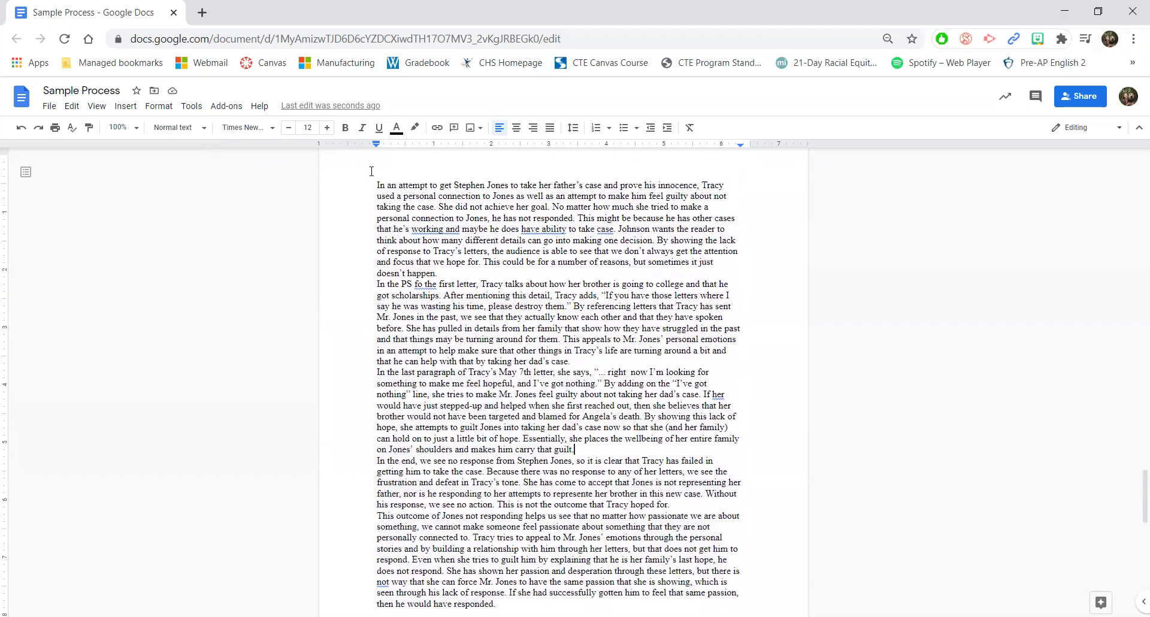
{"action": "left_click", "coordinate": [376, 189]}
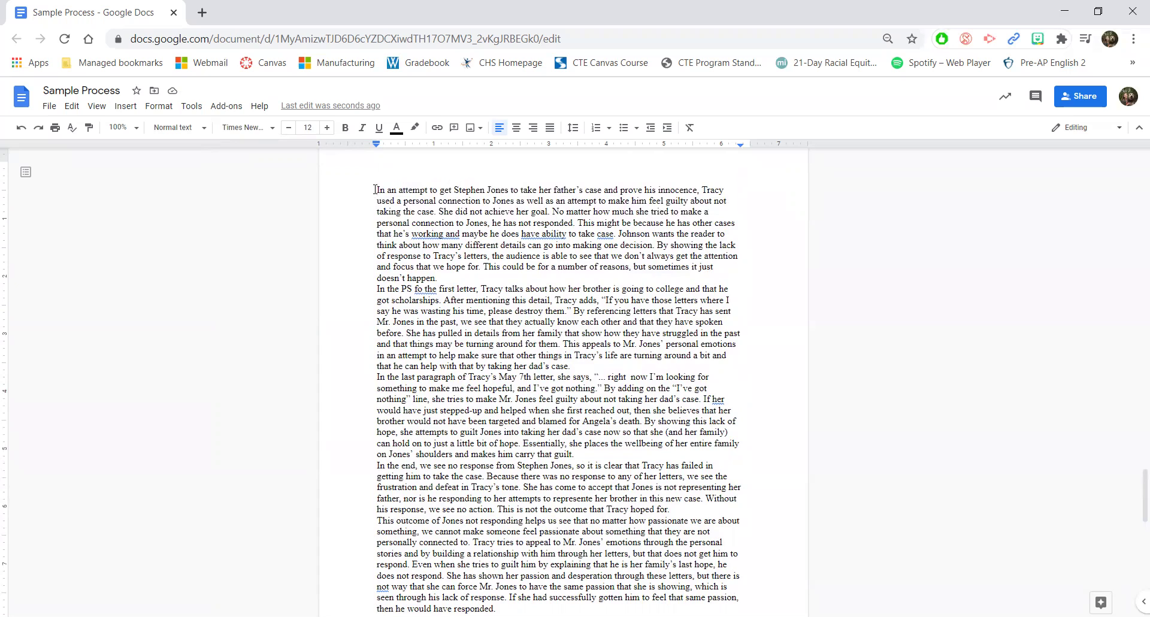
{"action": "key", "text": "Return"}
{"action": "key", "text": "Return"}
{"action": "key", "text": "Up"}
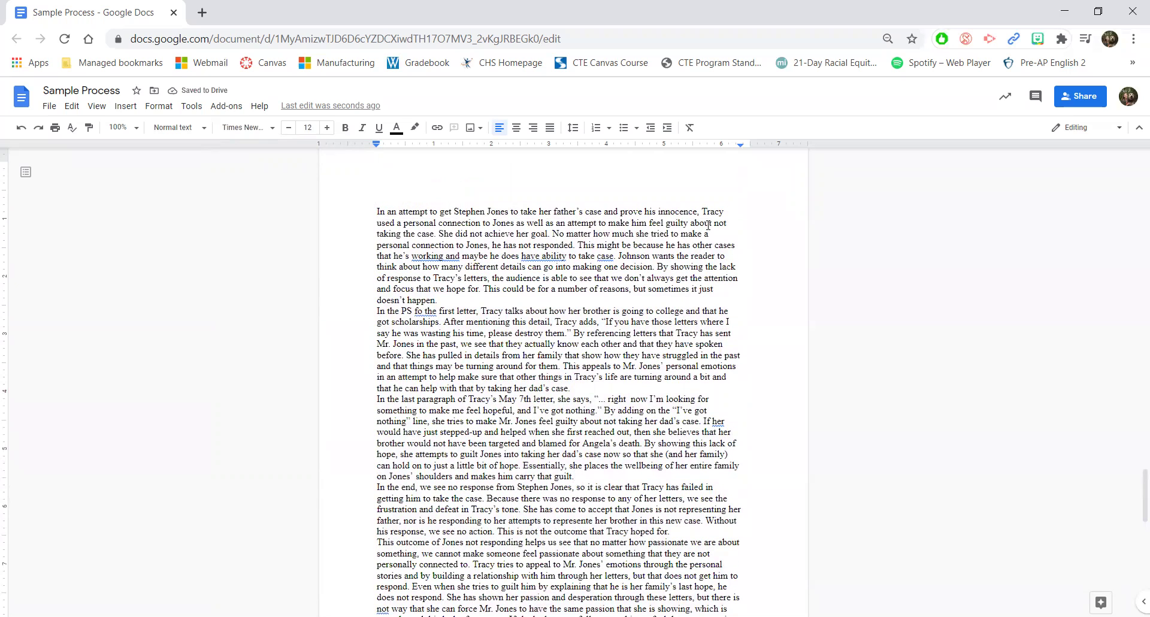
{"action": "key", "text": "Return"}
{"action": "type", "text": "P"}
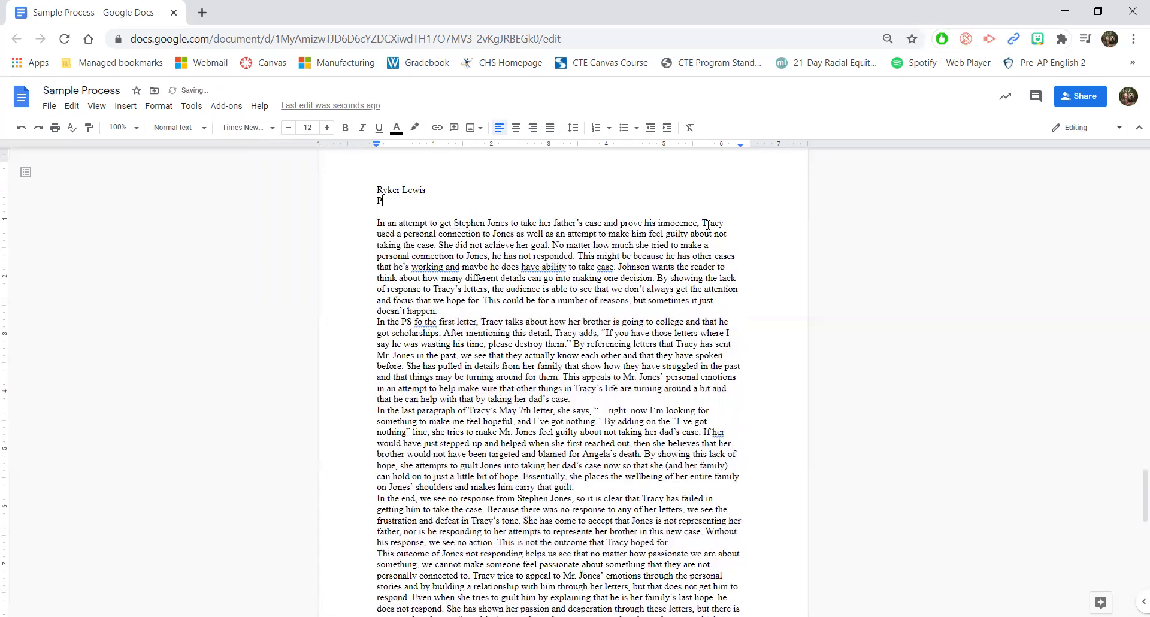
{"action": "type", "text": "re-AP 2"}
{"action": "key", "text": "Return"}
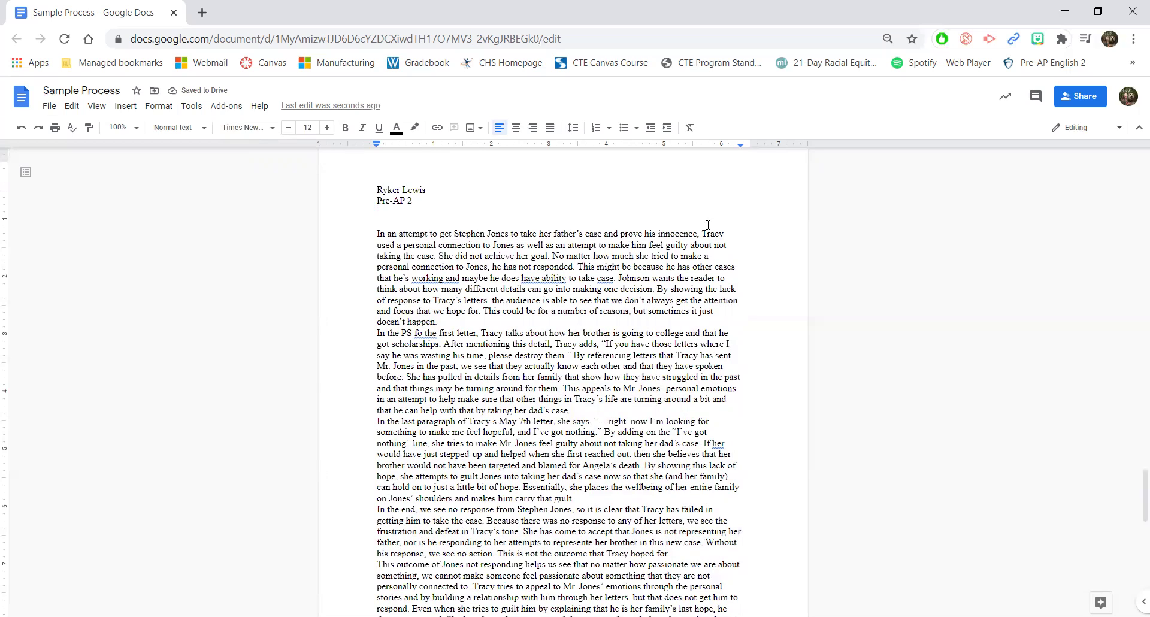
{"action": "type", "text": "1/25/2021"}
{"action": "key", "text": "Return"}
{"action": "key", "text": "Return"}
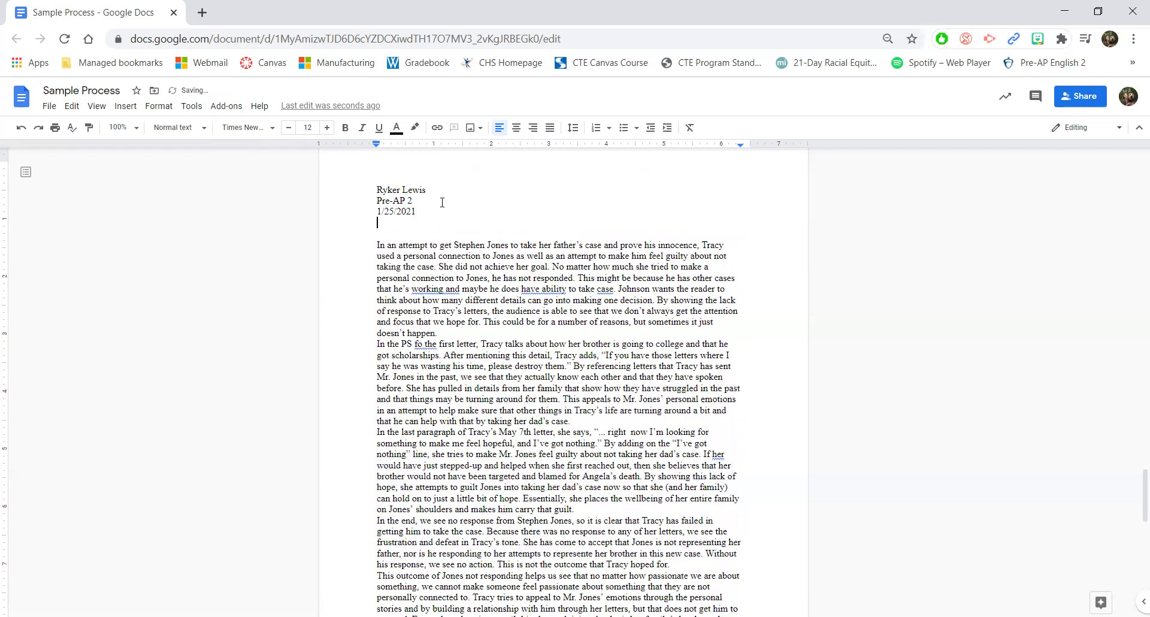
Step: Center the blank line and type the title 'Unit 2 Final Essay', changing 2 to 'Two'
{"action": "left_click", "coordinate": [518, 128]}
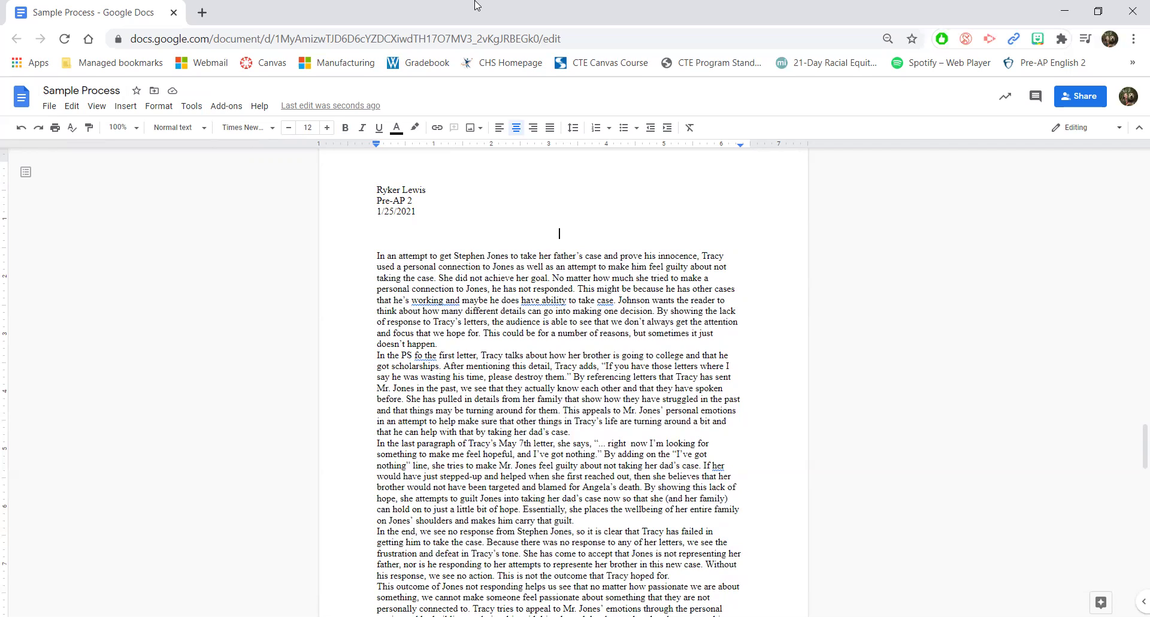
{"action": "type", "text": "Unit 2 Final Essay"}
{"action": "key", "text": "ctrl+Left"}
{"action": "key", "text": "ctrl+Left"}
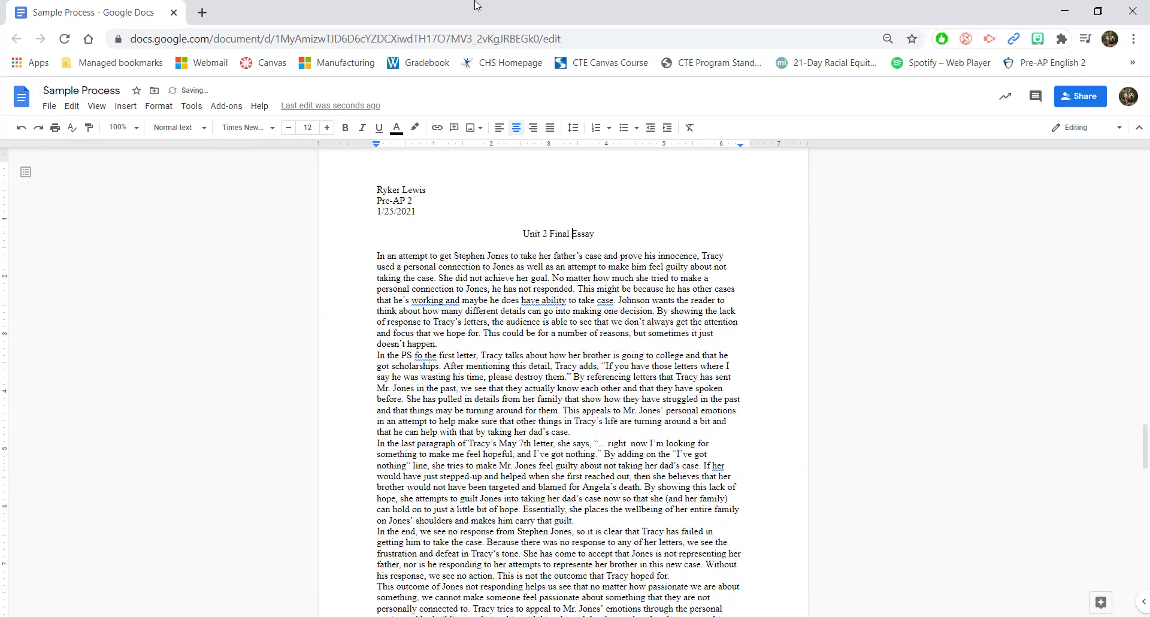
{"action": "key", "text": "BackSpace"}
{"action": "key", "text": "BackSpace"}
{"action": "type", "text": "Two"}
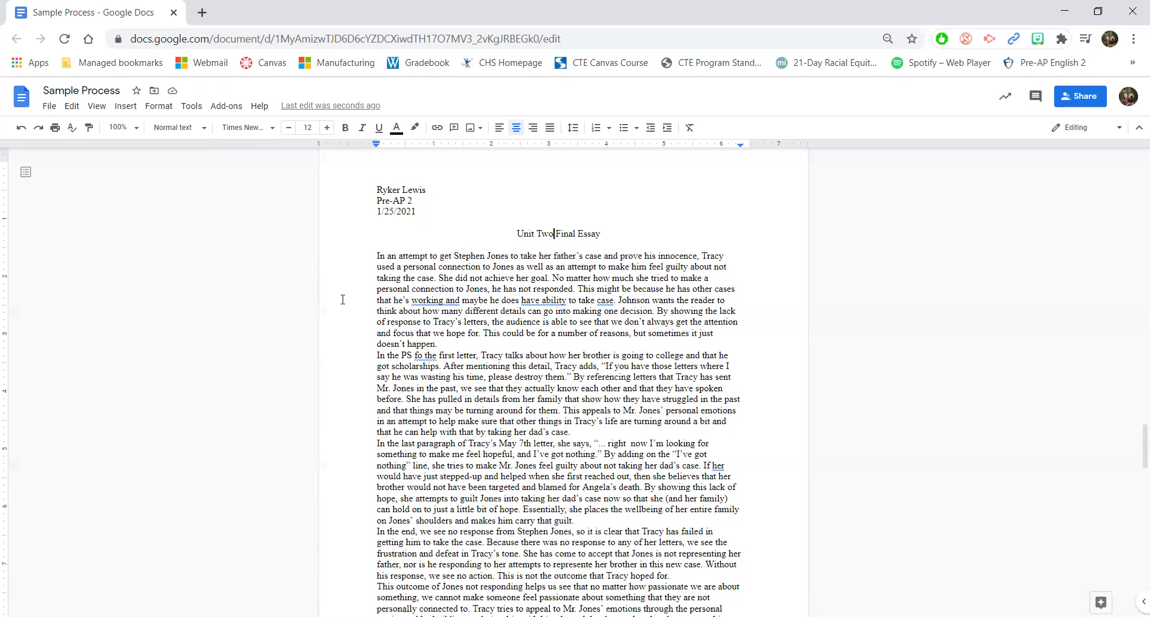
Step: Indent the first line of all five essay paragraphs with a tab
{"action": "left_click", "coordinate": [376, 255]}
{"action": "key", "text": "Tab"}
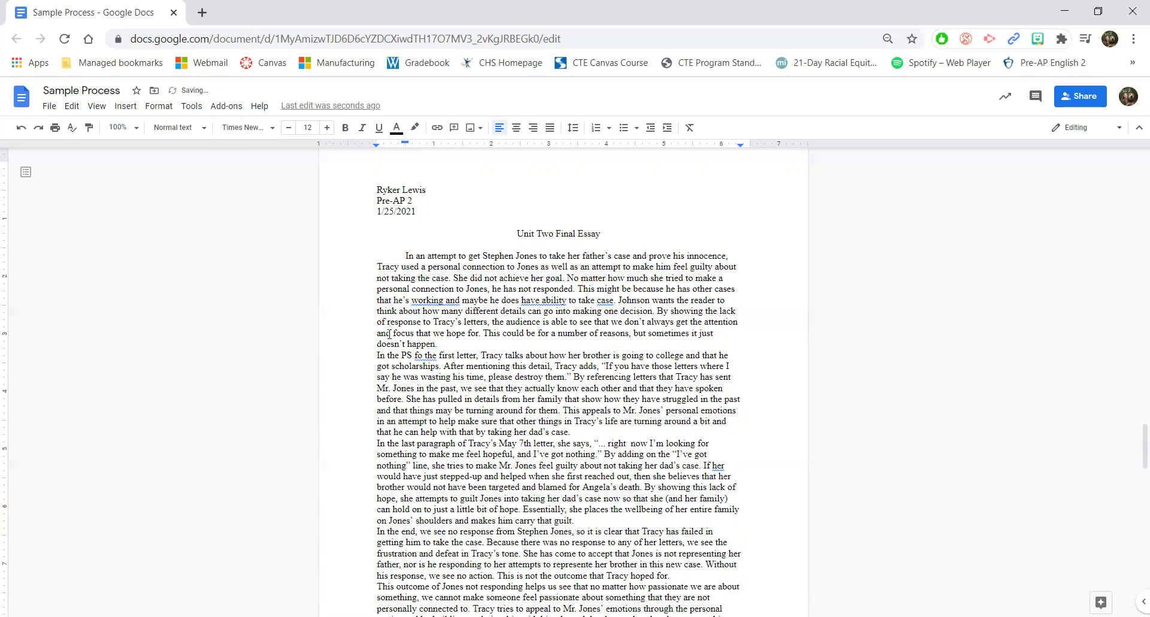
{"action": "left_click", "coordinate": [377, 354]}
{"action": "key", "text": "Tab"}
{"action": "scroll", "coordinate": [419, 360], "scroll_direction": "down", "scroll_amount": 2}
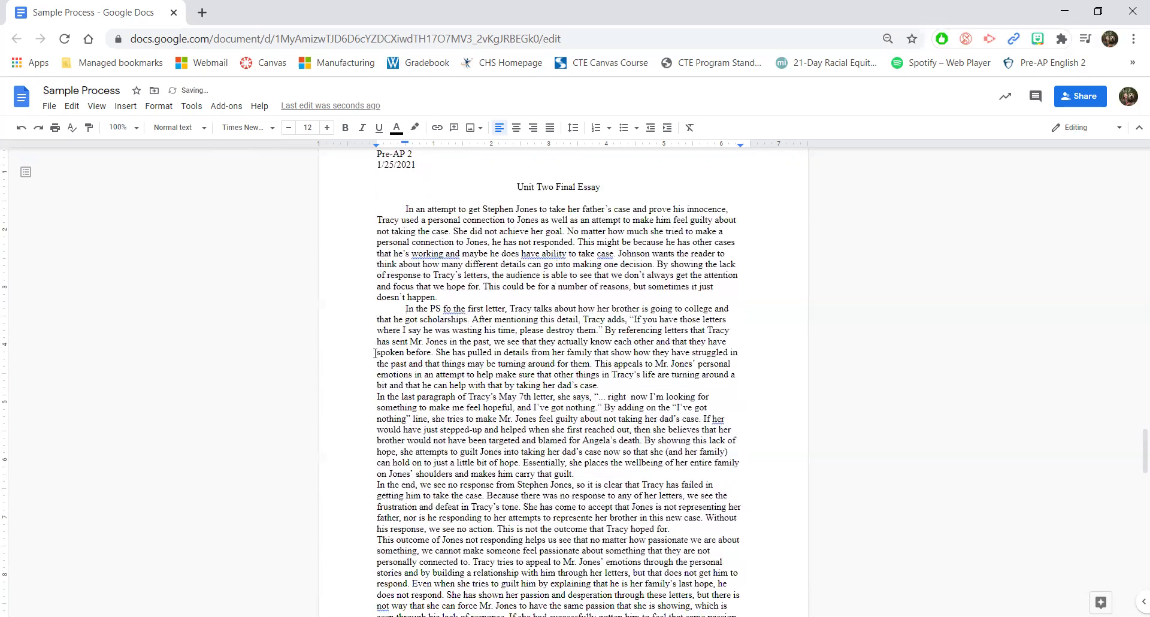
{"action": "left_click", "coordinate": [377, 368]}
{"action": "key", "text": "Tab"}
{"action": "left_click", "coordinate": [377, 457]}
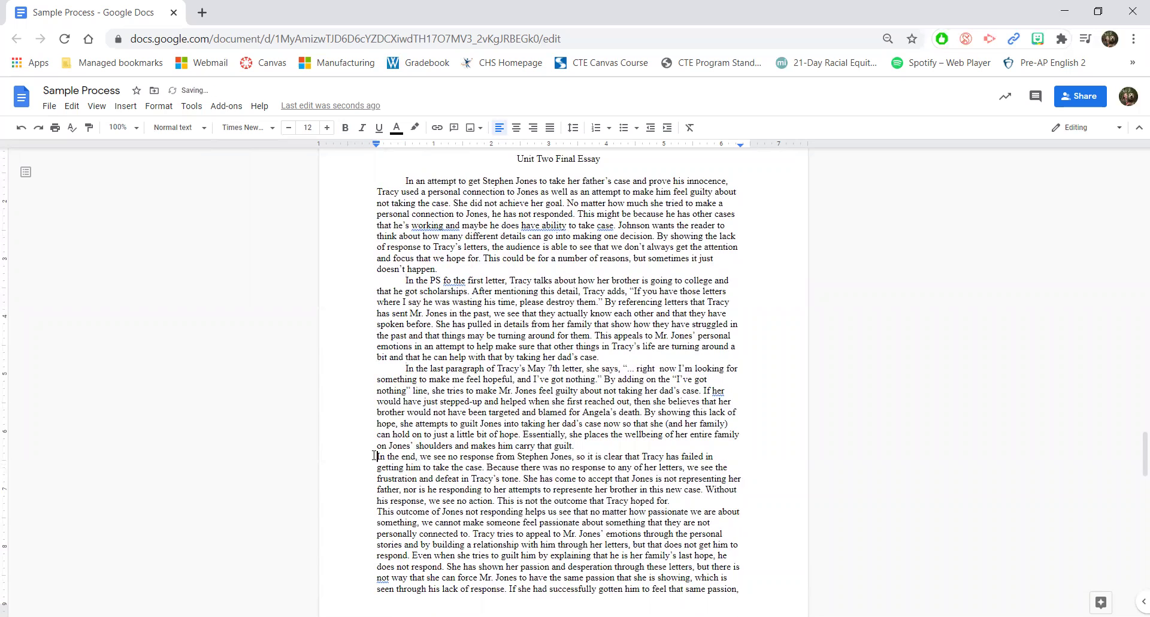
{"action": "key", "text": "Tab"}
{"action": "left_click", "coordinate": [379, 512]}
{"action": "key", "text": "Tab"}
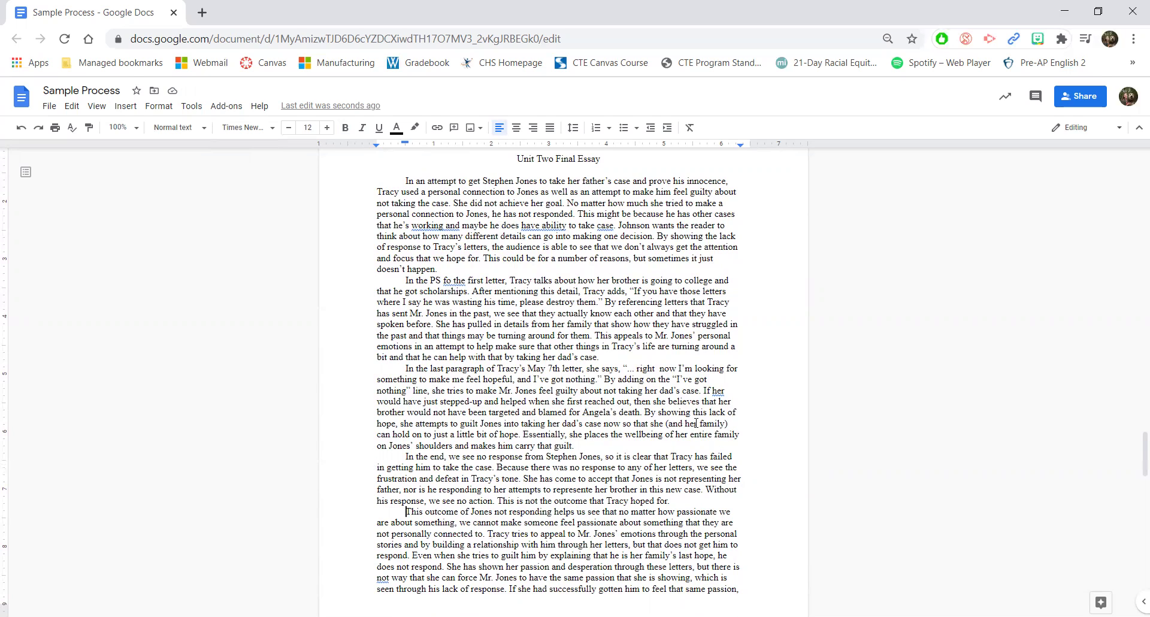
Step: Merge the 'This outcome' paragraph into the preceding paragraph
{"action": "key", "text": "BackSpace"}
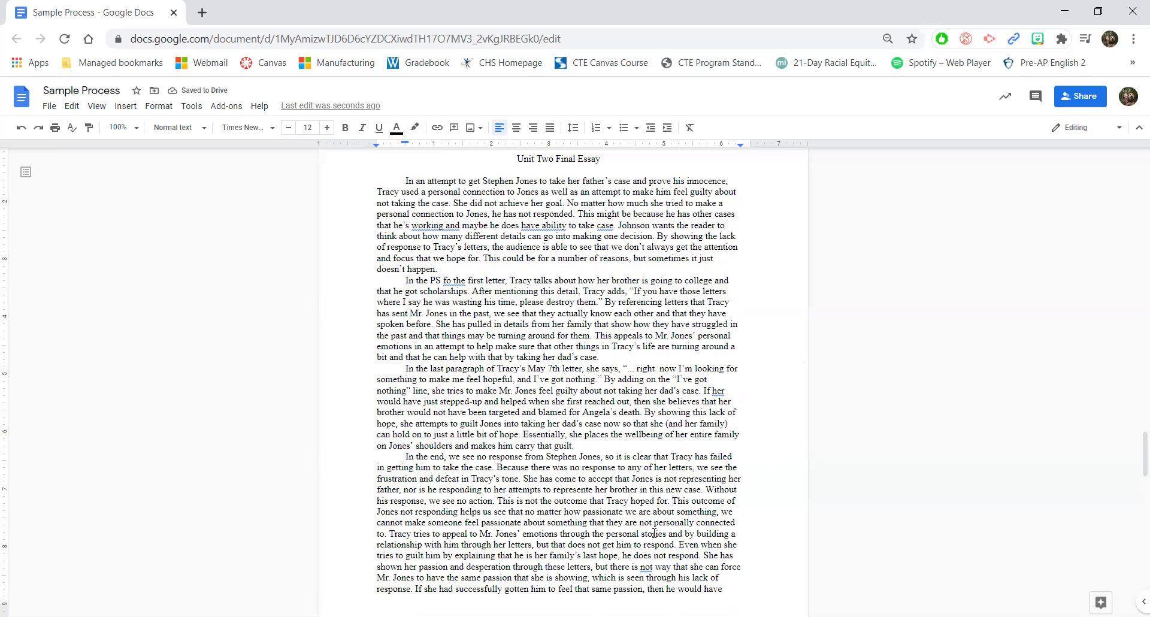
{"action": "scroll", "coordinate": [655, 533], "scroll_direction": "down", "scroll_amount": 1}
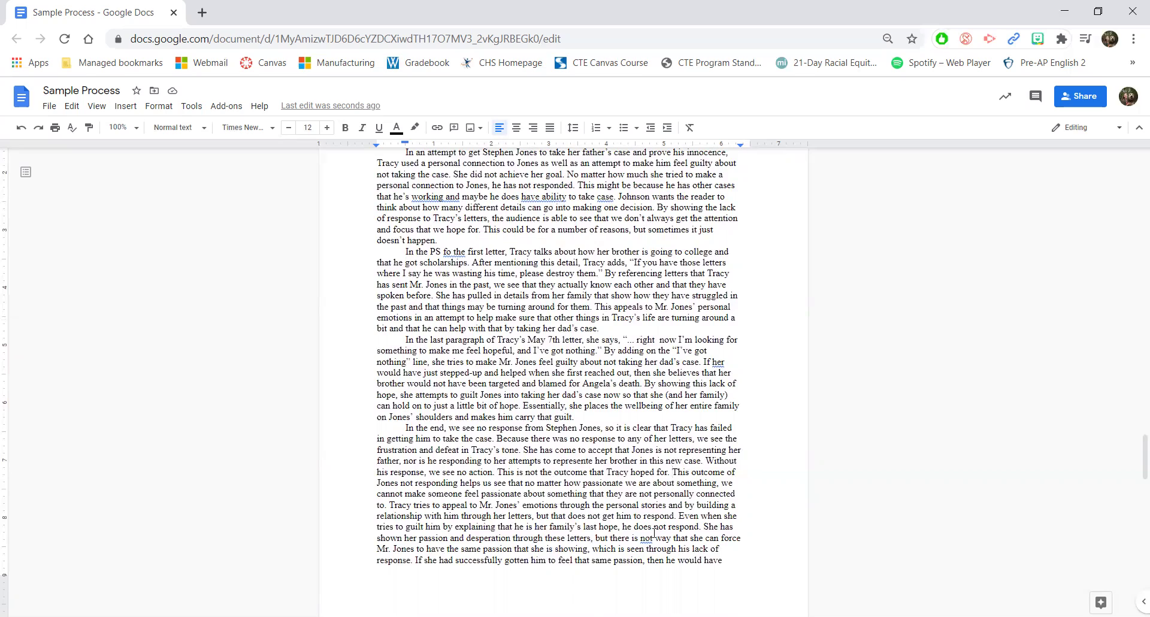
{"action": "scroll", "coordinate": [621, 472], "scroll_direction": "up", "scroll_amount": 3}
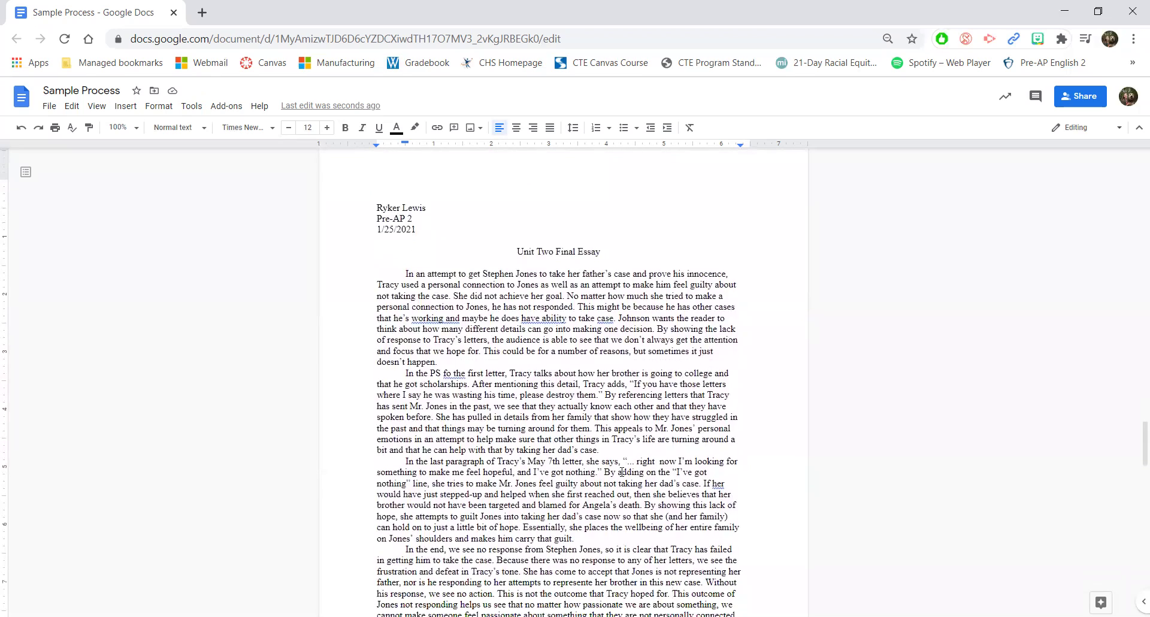
{"action": "scroll", "coordinate": [622, 473], "scroll_direction": "down", "scroll_amount": 1}
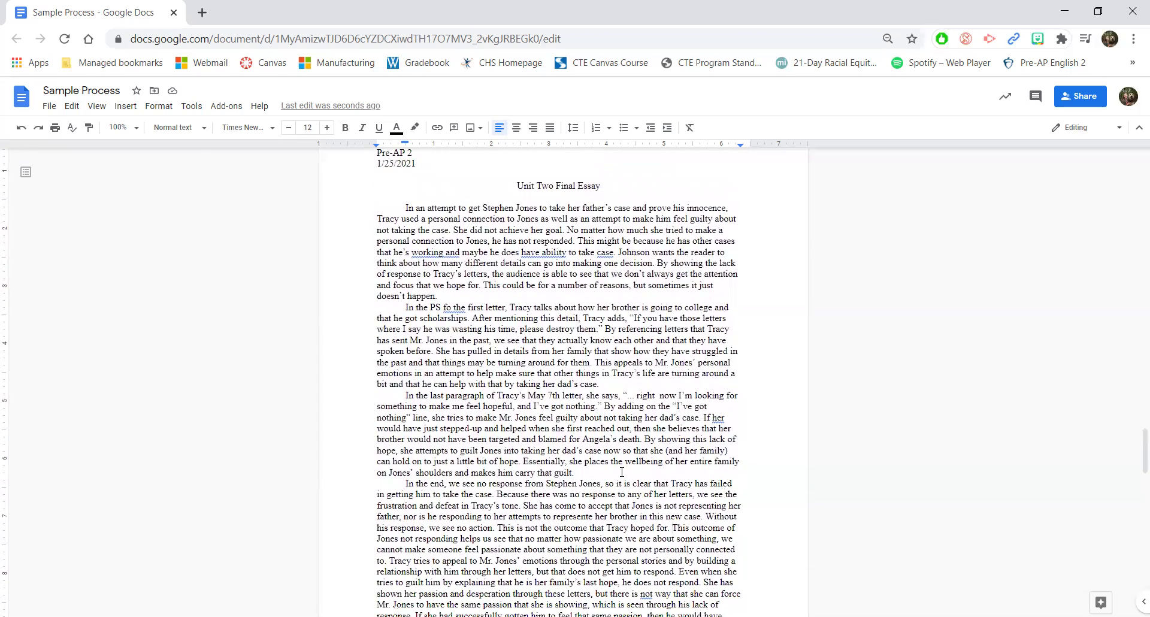
{"action": "scroll", "coordinate": [611, 392], "scroll_direction": "down", "scroll_amount": 1}
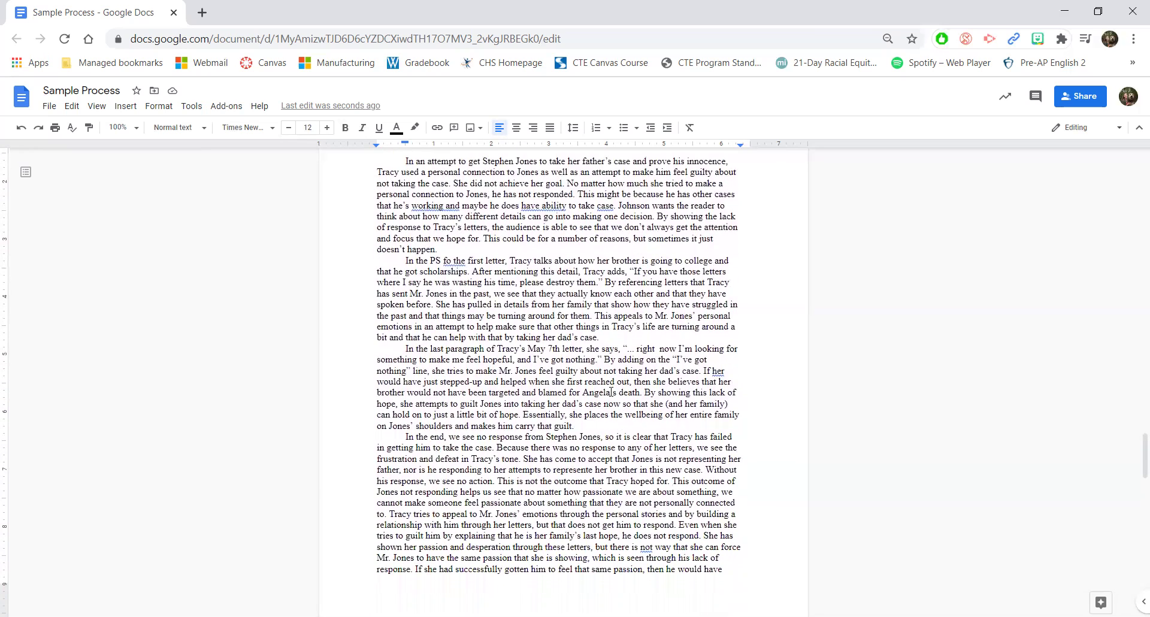